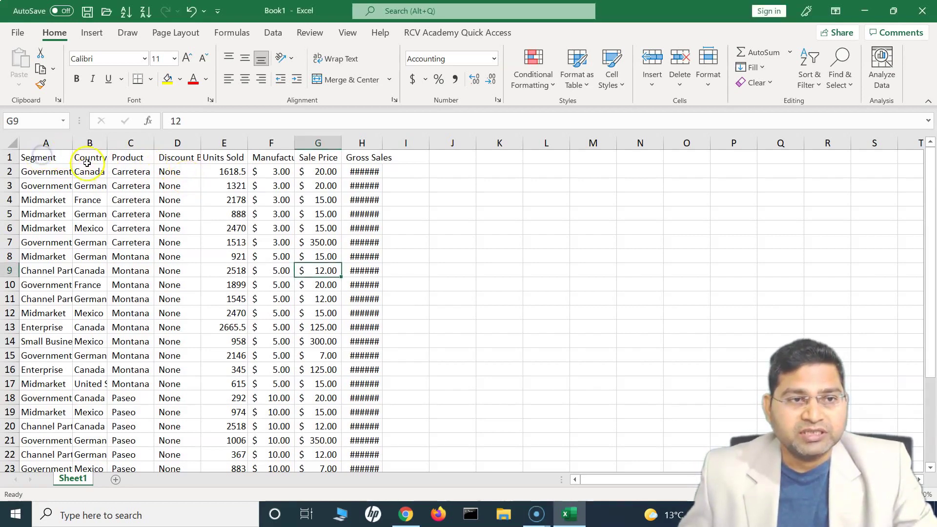
# Examine the column headers and the Gross Sales entries to see which contents do not fit their column widths.
pyautogui.click(177, 158)
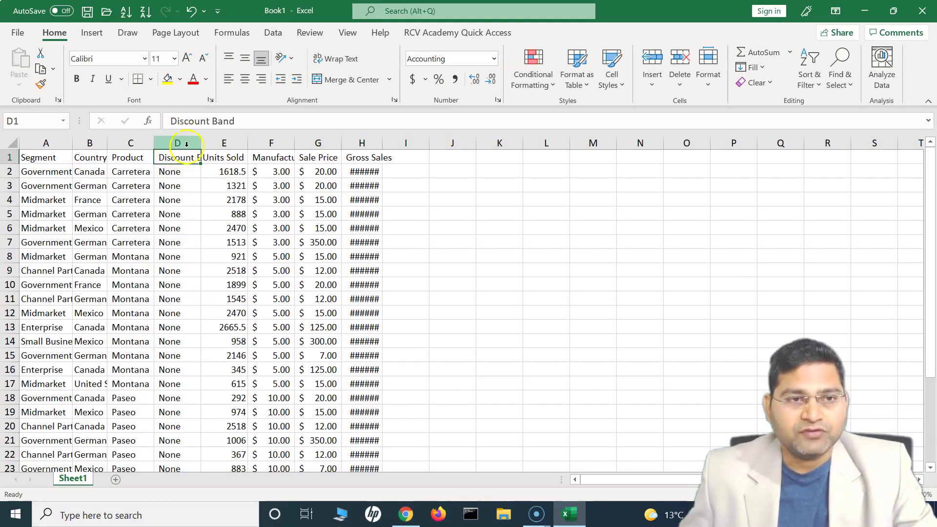
pyautogui.click(217, 157)
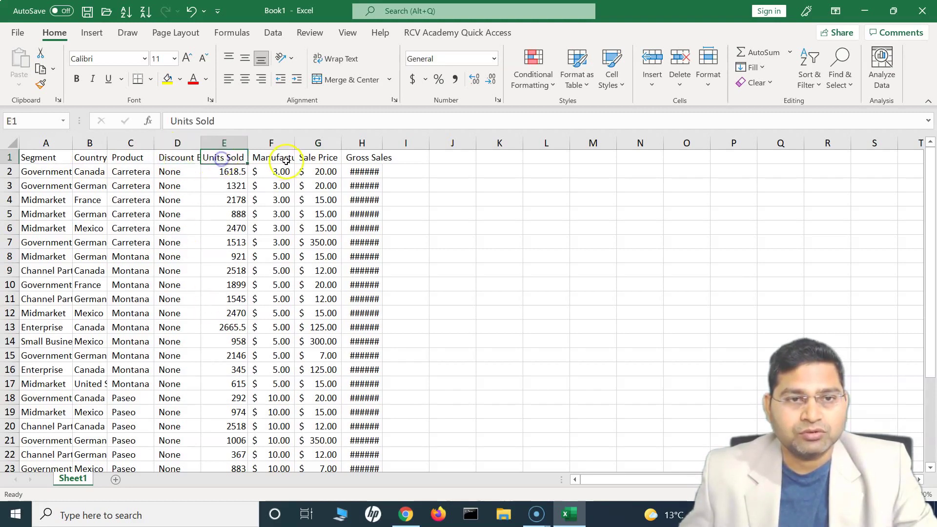
pyautogui.click(281, 157)
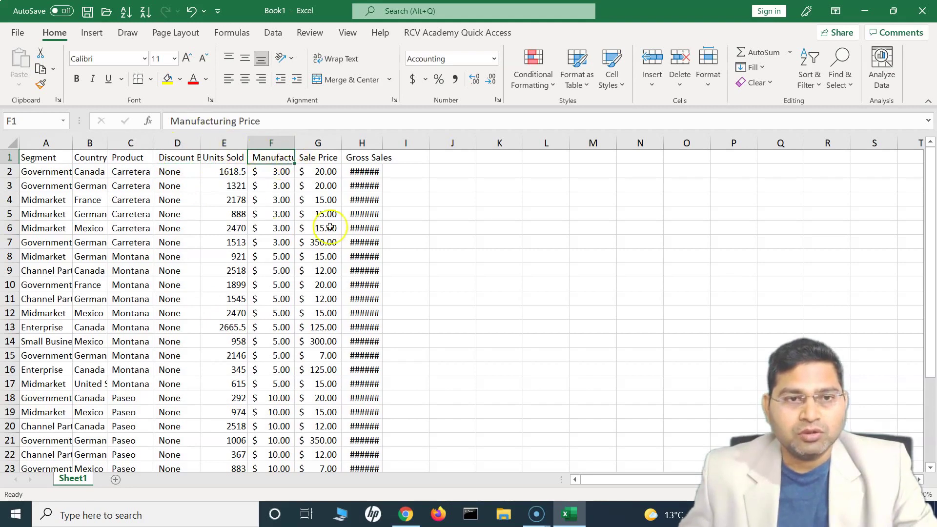
pyautogui.click(351, 159)
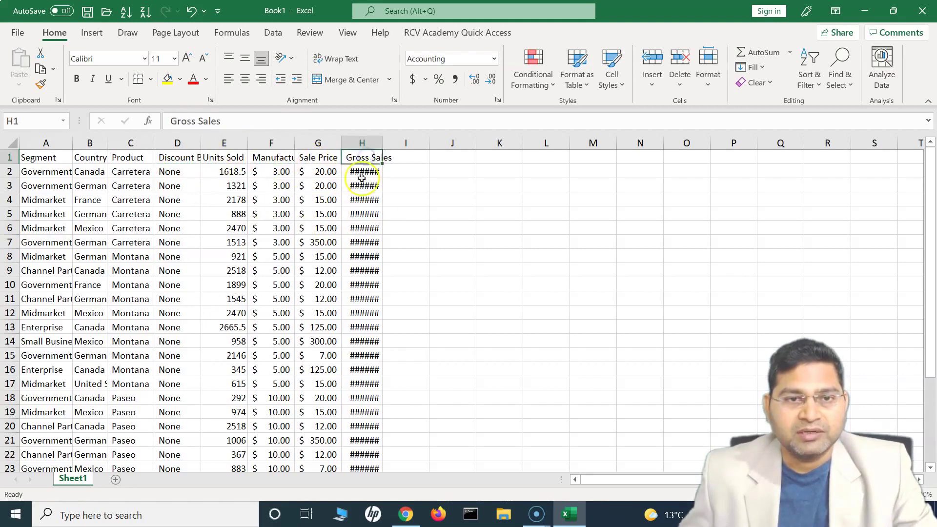
pyautogui.click(364, 228)
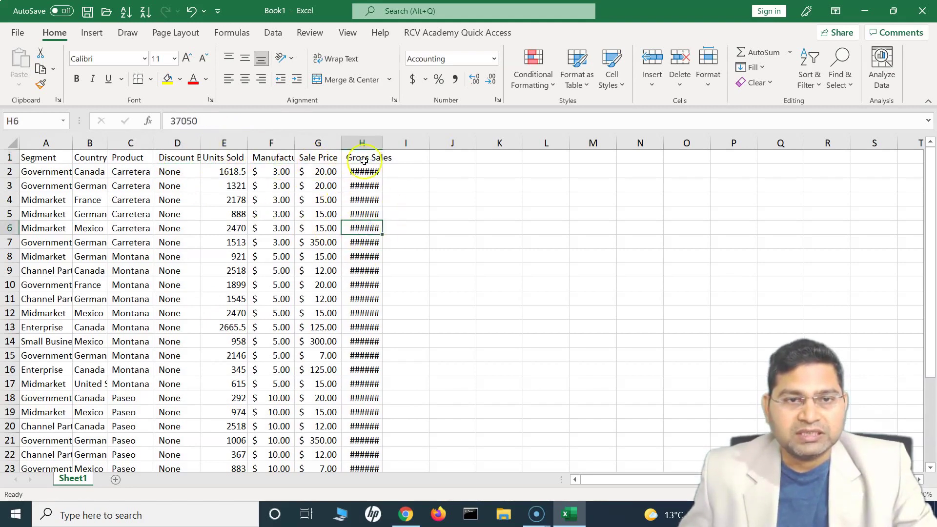
pyautogui.scroll(-2, 366, 425)
pyautogui.scroll(2, 366, 425)
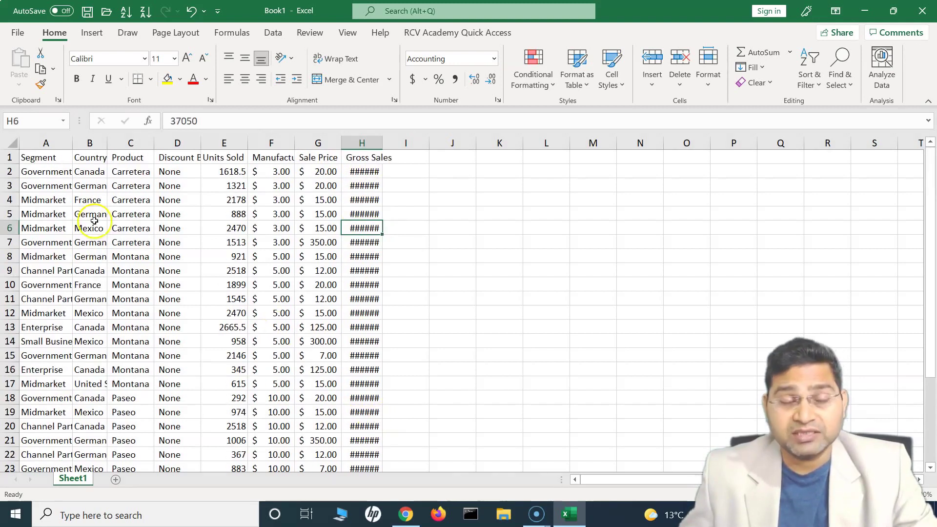
pyautogui.click(62, 213)
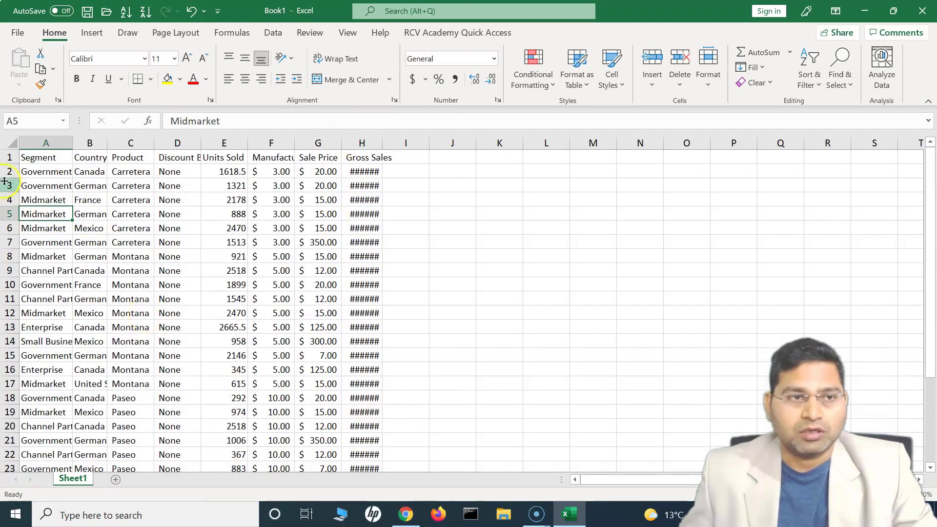
# AutoFit the width of every column on the whole sheet to its contents.
pyautogui.click(12, 143)
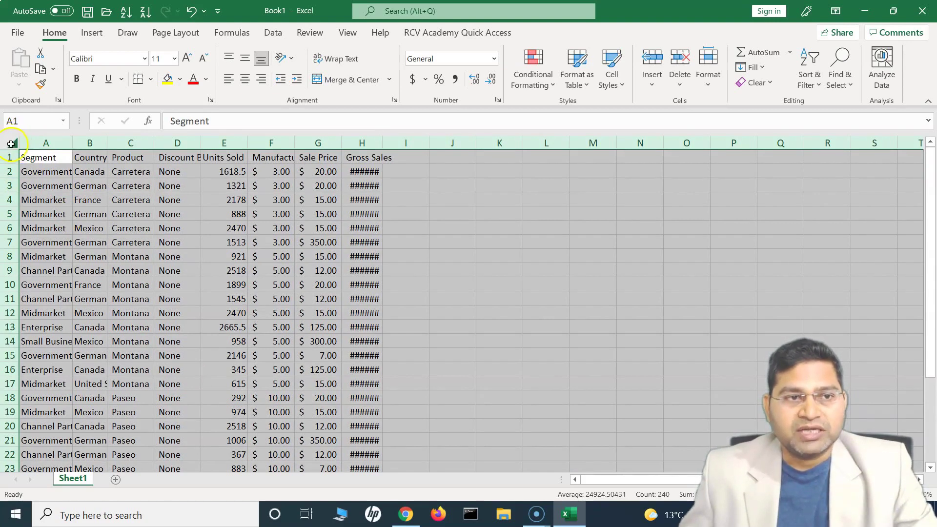
pyautogui.doubleClick(73, 142)
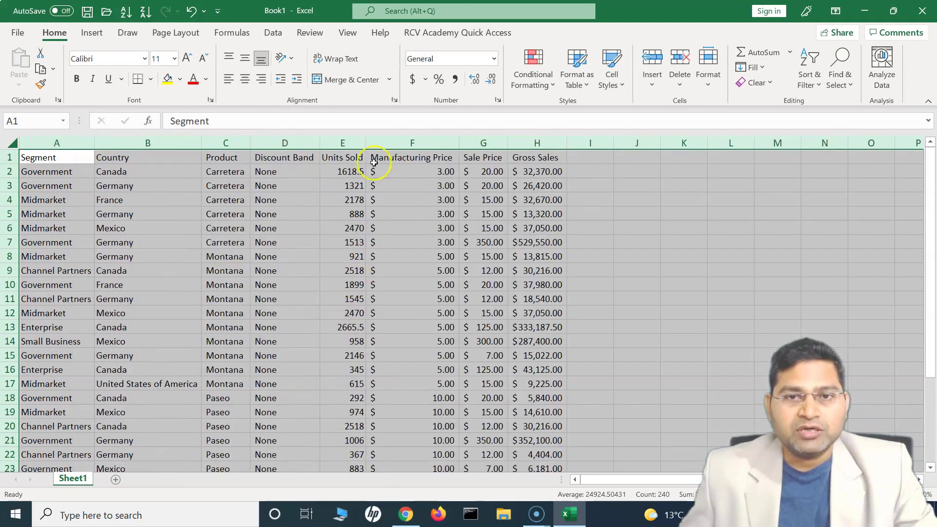
pyautogui.click(266, 200)
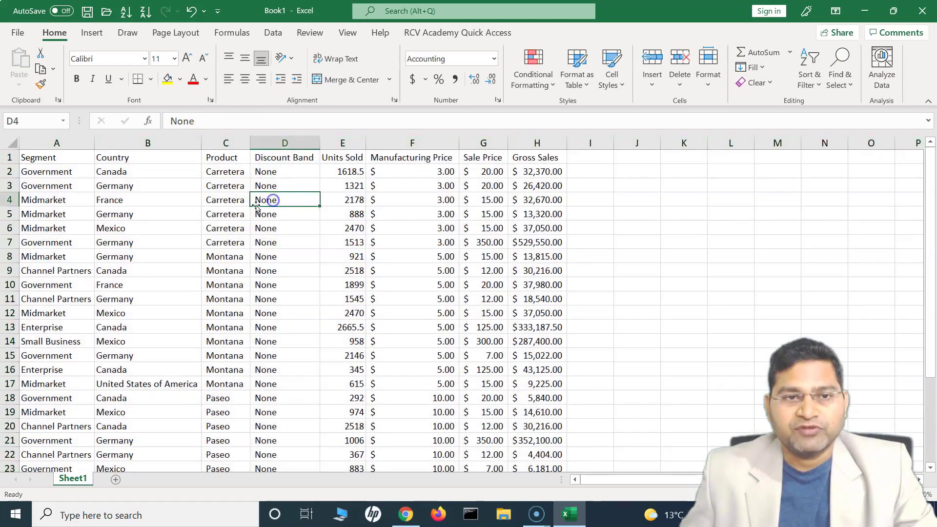
# Check the fitted columns down to the last data row, especially the longest Country entries, "United States of America".
pyautogui.click(55, 159)
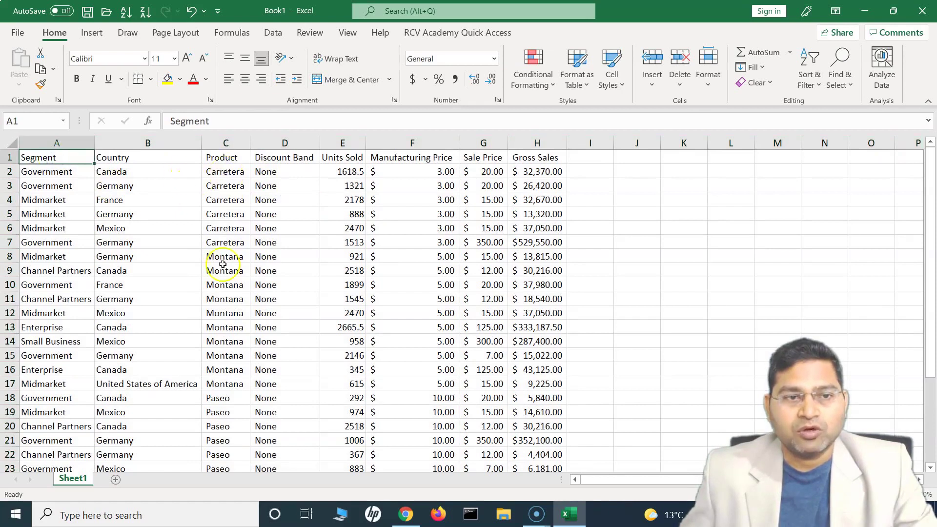
pyautogui.click(162, 383)
pyautogui.scroll(-2, 166, 376)
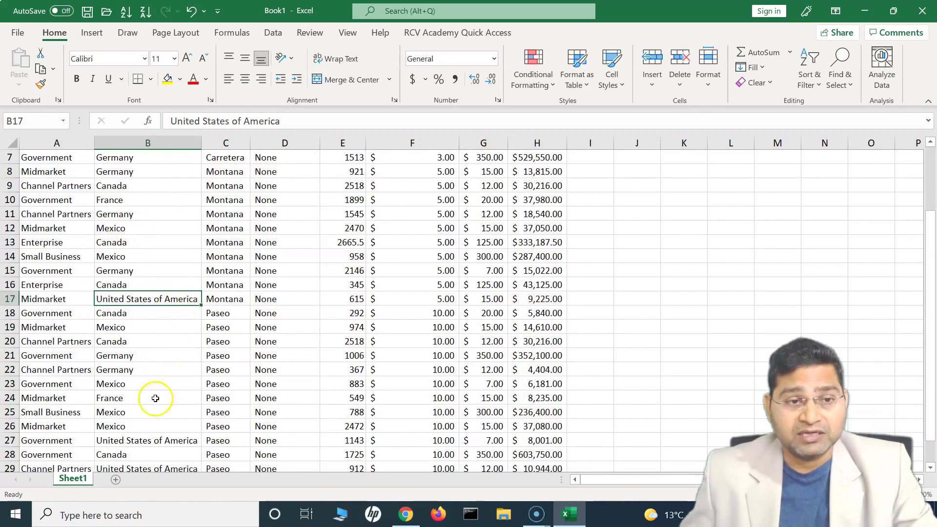
pyautogui.scroll(2, 164, 410)
pyautogui.scroll(-3, 168, 417)
pyautogui.scroll(-1, 167, 411)
pyautogui.click(168, 385)
pyautogui.scroll(4, 196, 411)
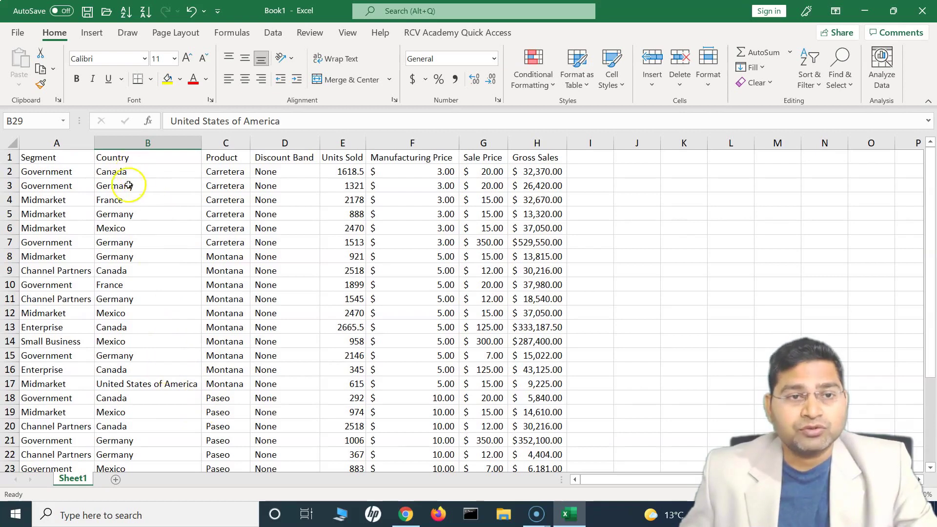
pyautogui.click(177, 385)
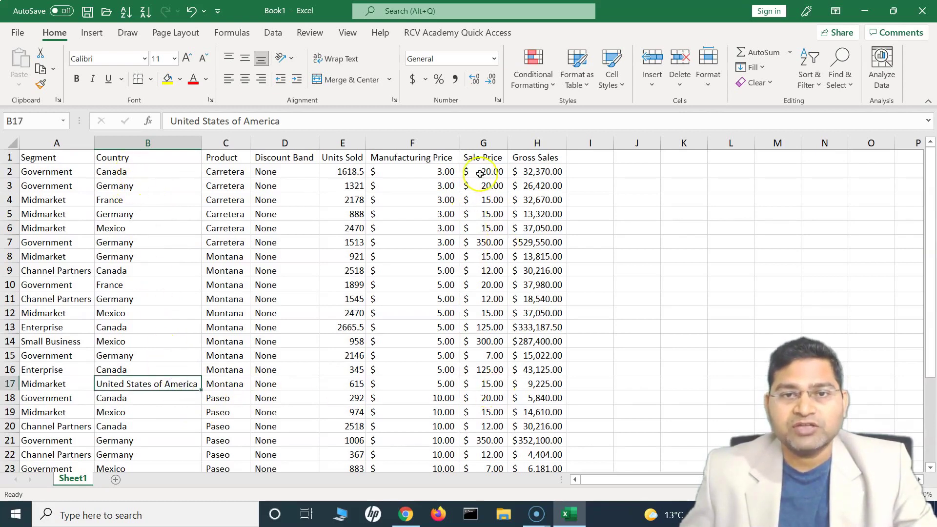
pyautogui.scroll(-3, 486, 224)
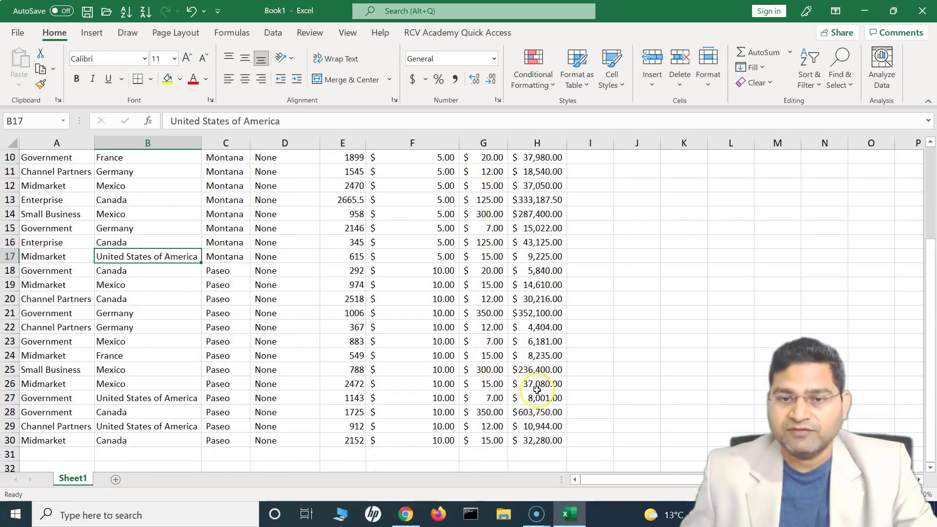
pyautogui.scroll(3, 532, 400)
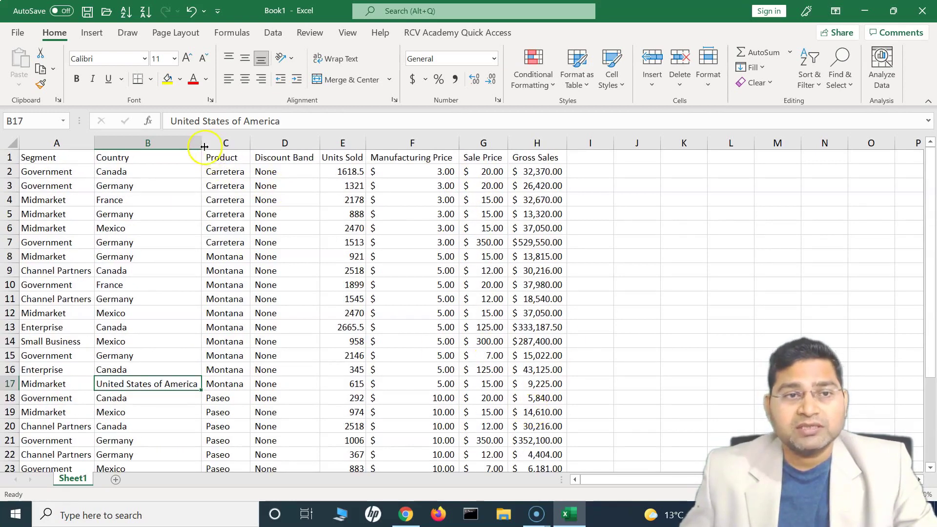
# Narrow the Country column (B) until it is too small for its longest entry, "United States of America".
pyautogui.moveTo(201, 147); pyautogui.dragTo(200, 147)
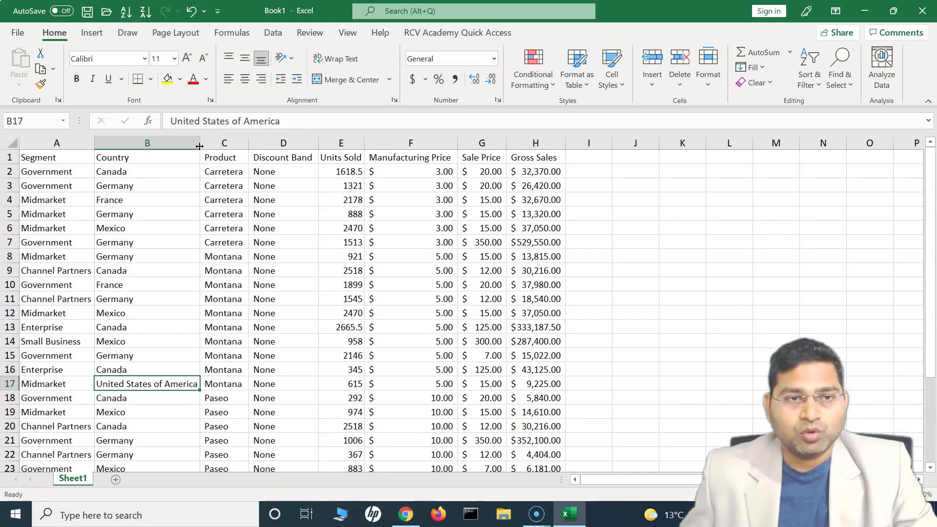
pyautogui.click(123, 143)
pyautogui.moveTo(199, 145)
pyautogui.mouseDown()
pyautogui.moveTo(143, 146)
pyautogui.moveTo(219, 144)
pyautogui.moveTo(114, 143)
pyautogui.moveTo(192, 143)
pyautogui.mouseUp()
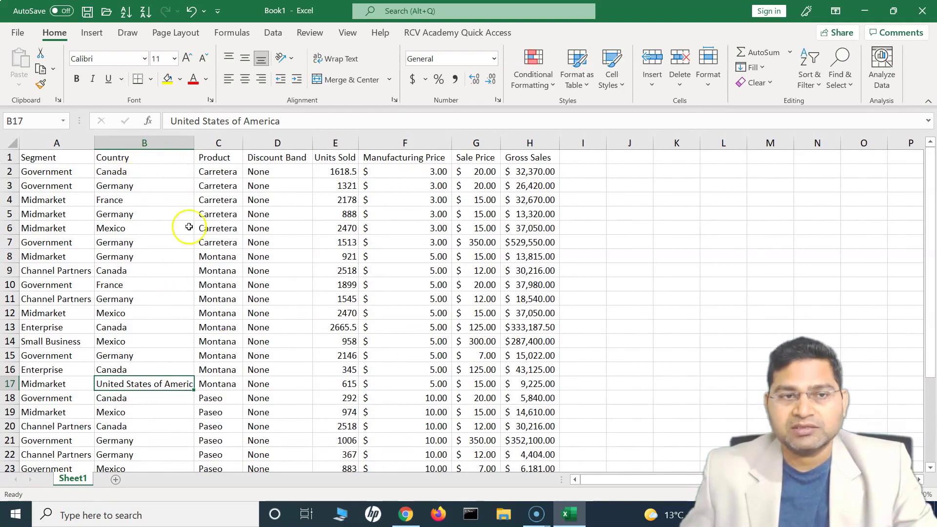
pyautogui.moveTo(197, 143); pyautogui.dragTo(162, 143)
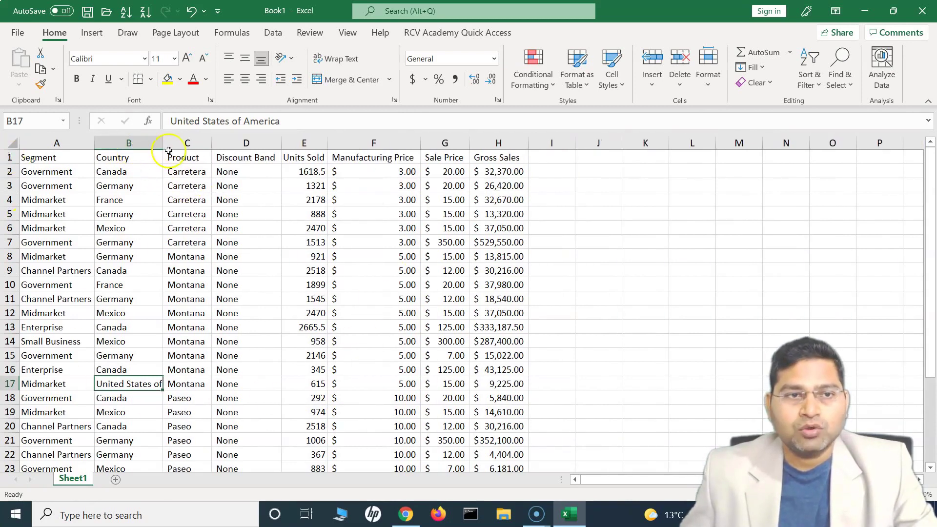
pyautogui.moveTo(161, 145); pyautogui.dragTo(160, 229)
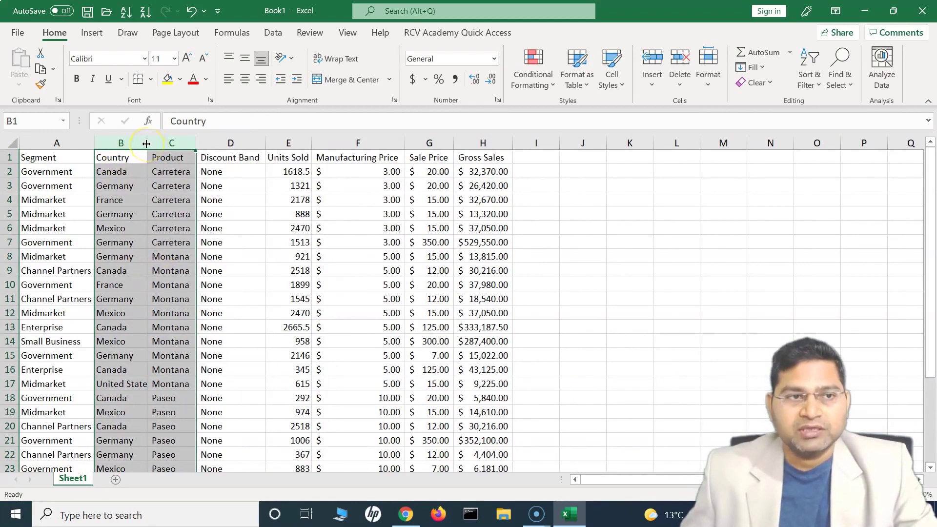
# AutoFit the Country and Product columns (B and C) together to their contents.
pyautogui.click(126, 146)
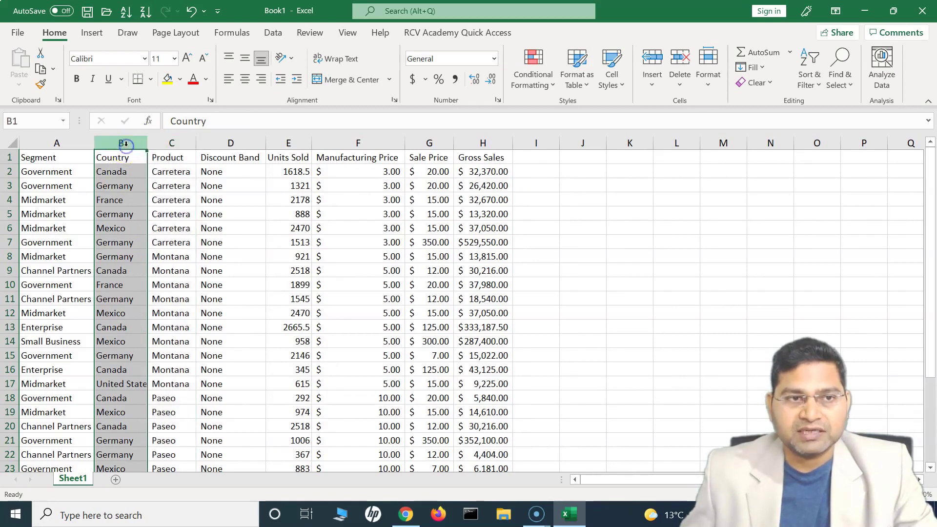
pyautogui.moveTo(126, 146); pyautogui.dragTo(166, 151)
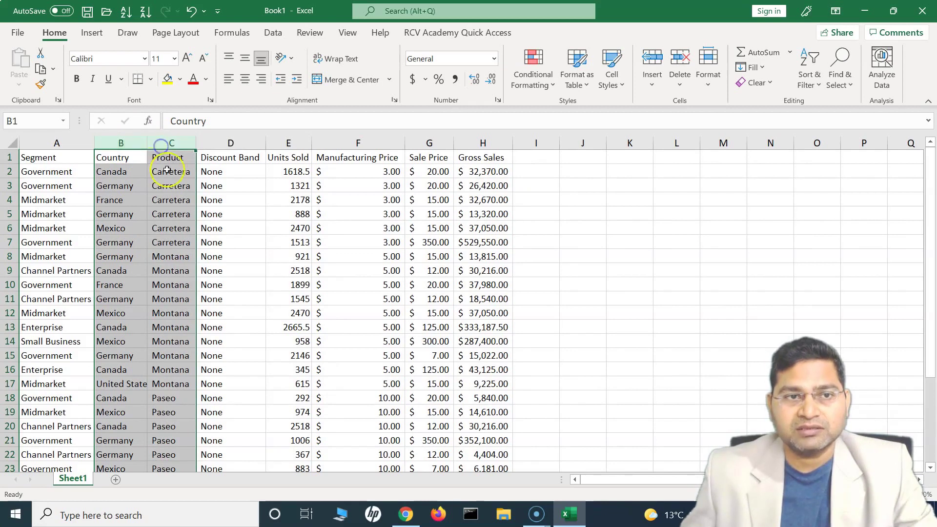
pyautogui.doubleClick(149, 145)
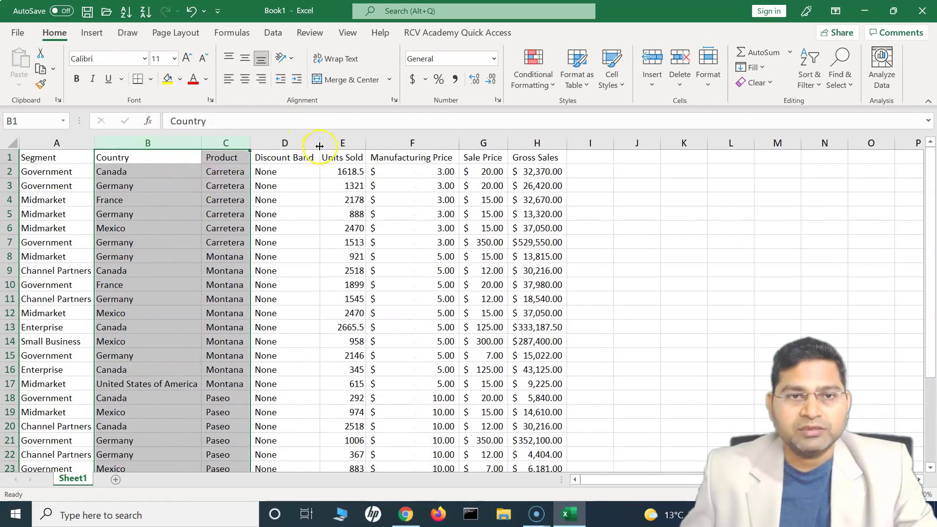
pyautogui.scroll(-1, 198, 366)
pyautogui.scroll(-1, 179, 379)
pyautogui.scroll(2, 178, 379)
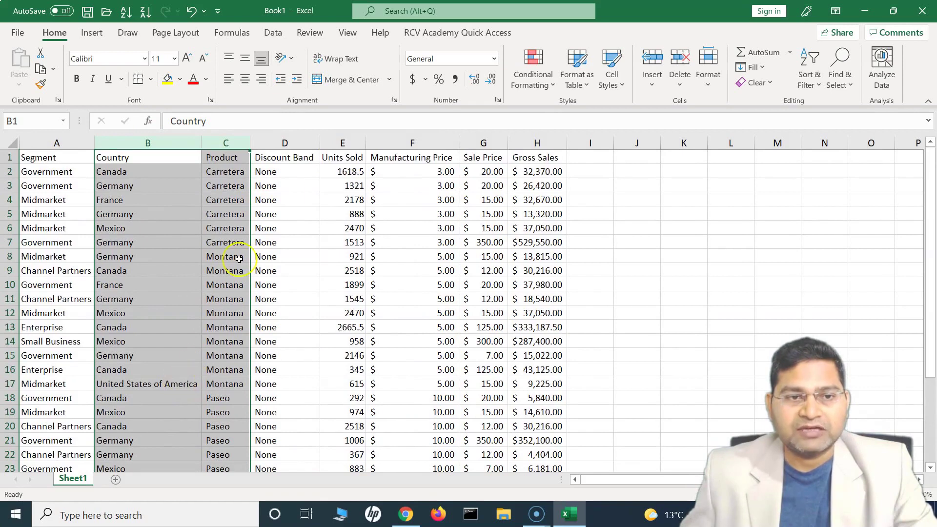
# Manually narrow the Discount Band, Units Sold and Manufacturing Price columns and widen the Sale Price column.
pyautogui.moveTo(319, 146)
pyautogui.mouseDown()
pyautogui.moveTo(288, 146)
pyautogui.moveTo(314, 145)
pyautogui.mouseUp()
pyautogui.moveTo(410, 144); pyautogui.dragTo(470, 144)
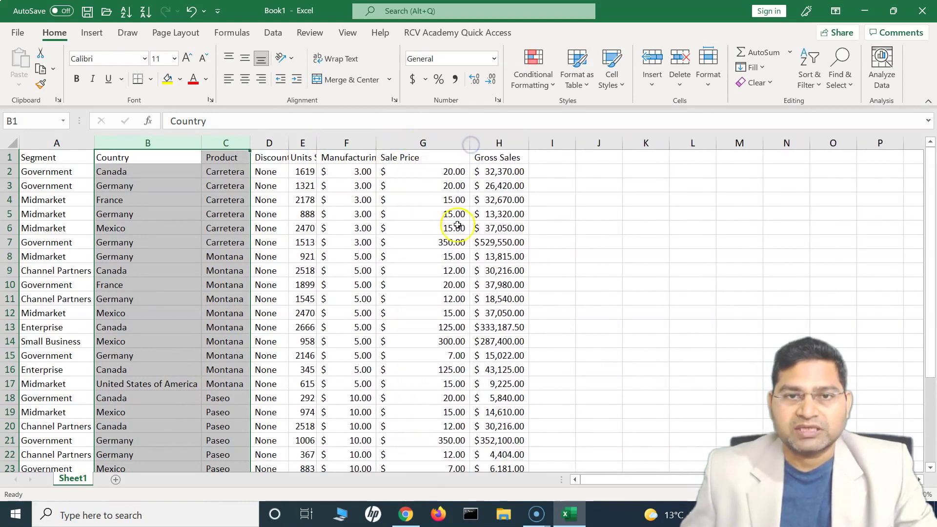
# AutoFit the Units Sold and Manufacturing Price columns (E and F) together to their contents.
pyautogui.moveTo(303, 144); pyautogui.dragTo(331, 147)
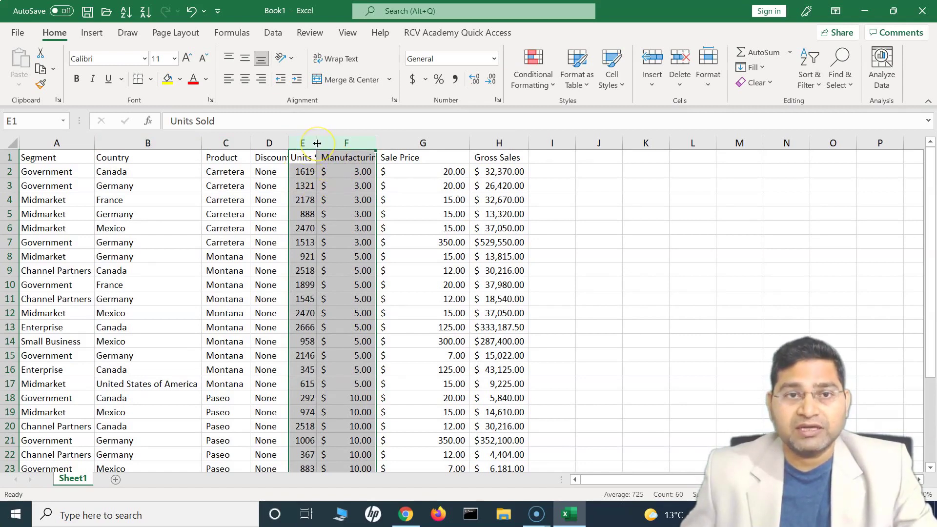
pyautogui.moveTo(316, 142); pyautogui.dragTo(318, 143)
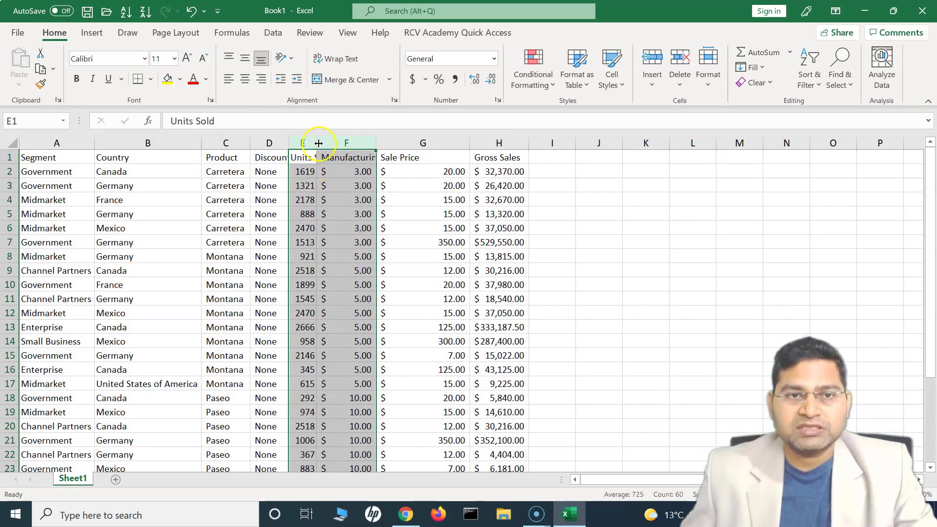
pyautogui.doubleClick(316, 142)
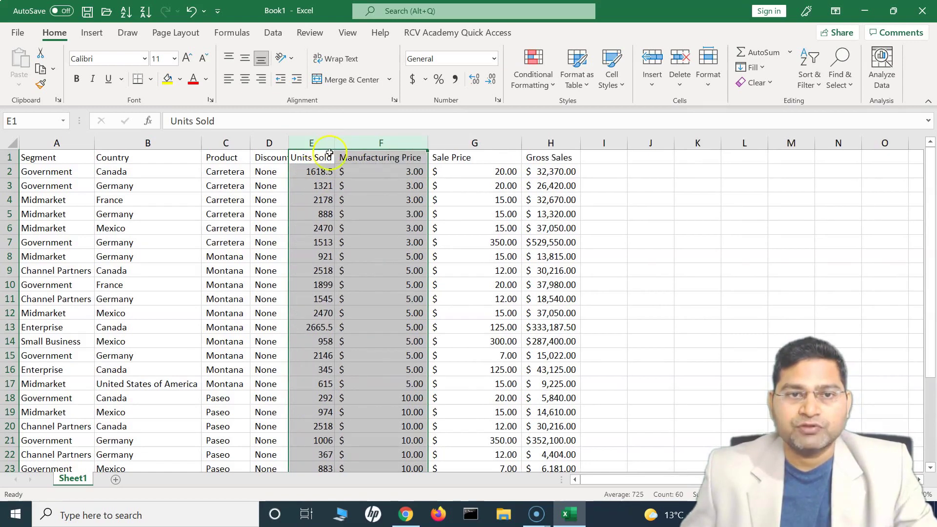
pyautogui.click(382, 271)
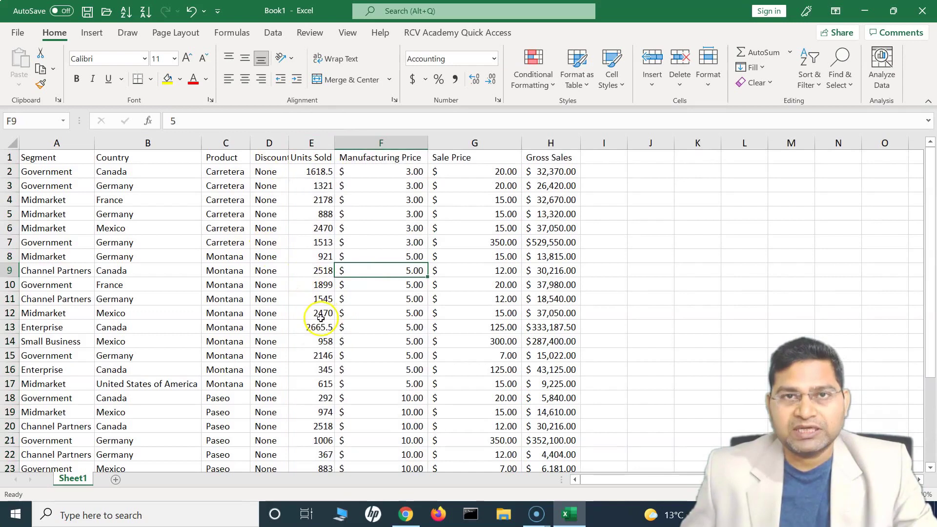
pyautogui.scroll(-3, 360, 351)
pyautogui.scroll(3, 367, 346)
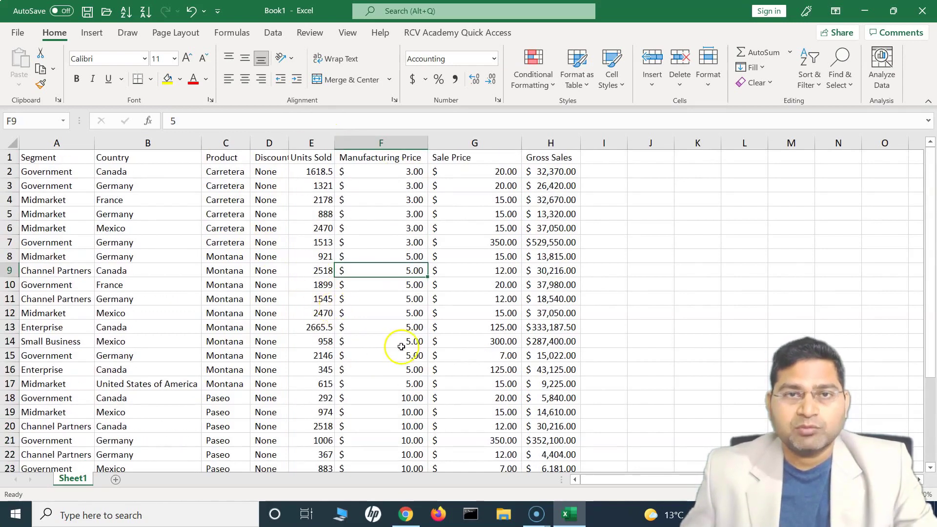
pyautogui.click(322, 257)
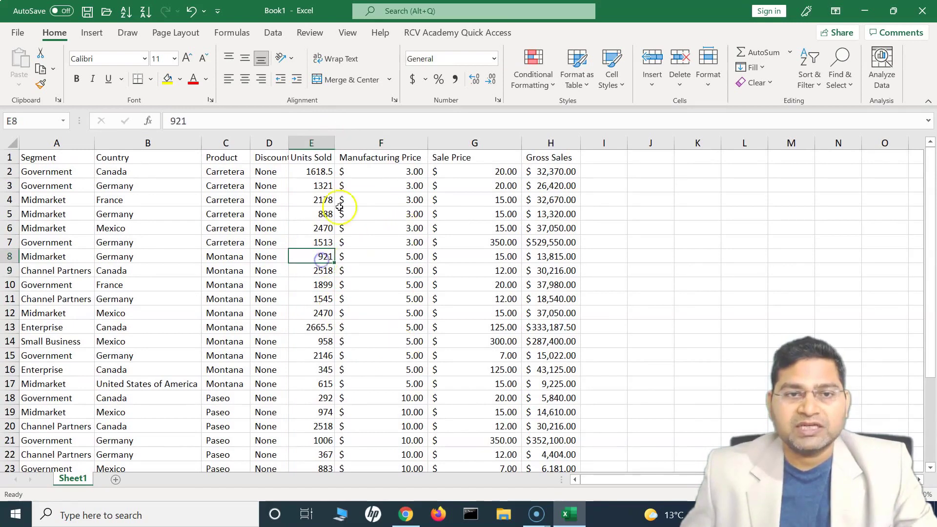
# Select the entire sheet and AutoFit all column widths again, including the resized Discount Band and Sale Price columns.
pyautogui.click(12, 143)
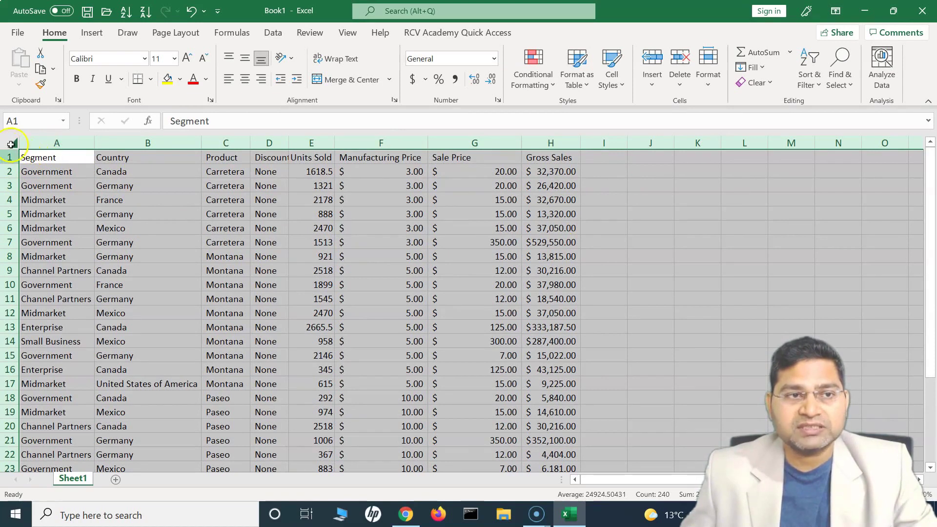
pyautogui.doubleClick(249, 145)
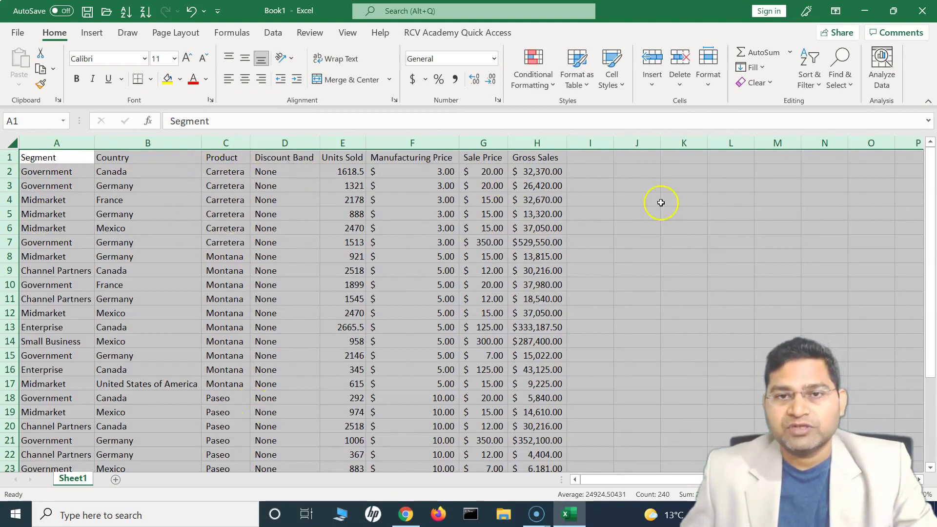
pyautogui.click(536, 190)
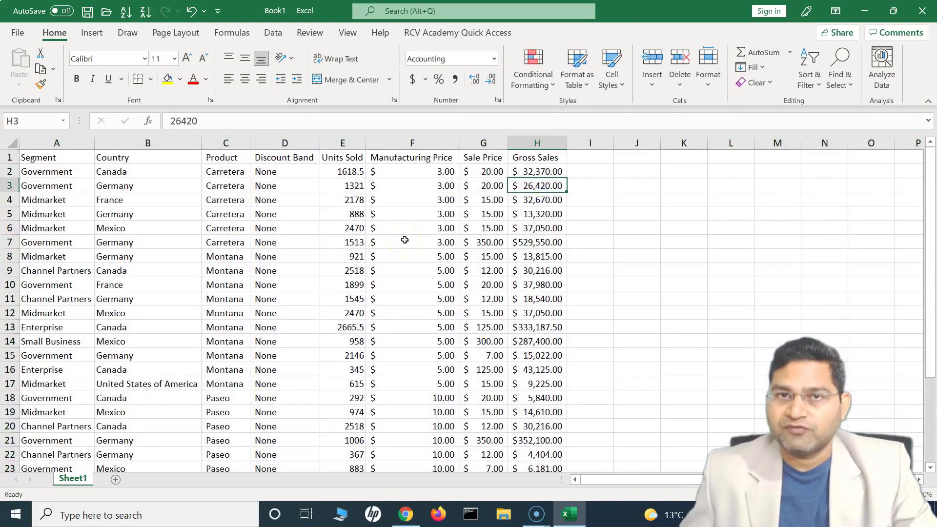
pyautogui.scroll(-4, 341, 313)
pyautogui.scroll(4, 335, 314)
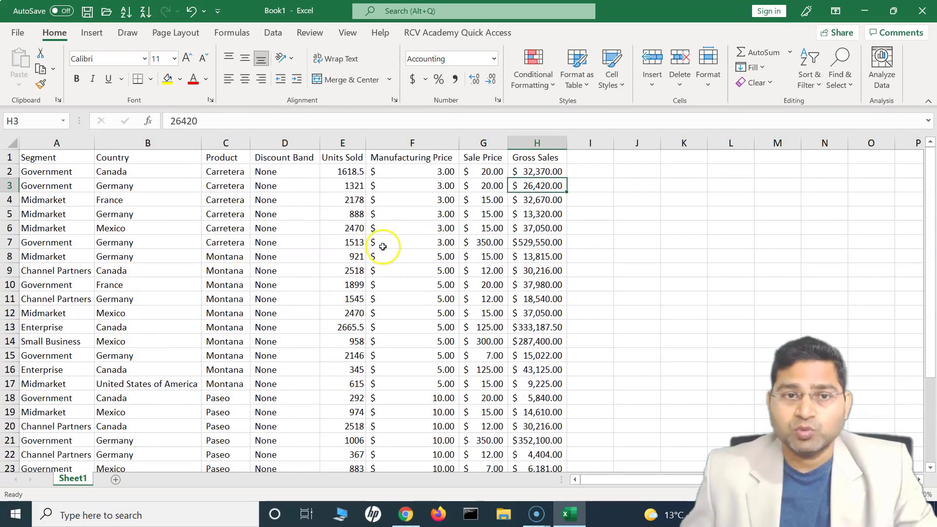
# Hide the Manufacturing Price column (F).
pyautogui.click(105, 161)
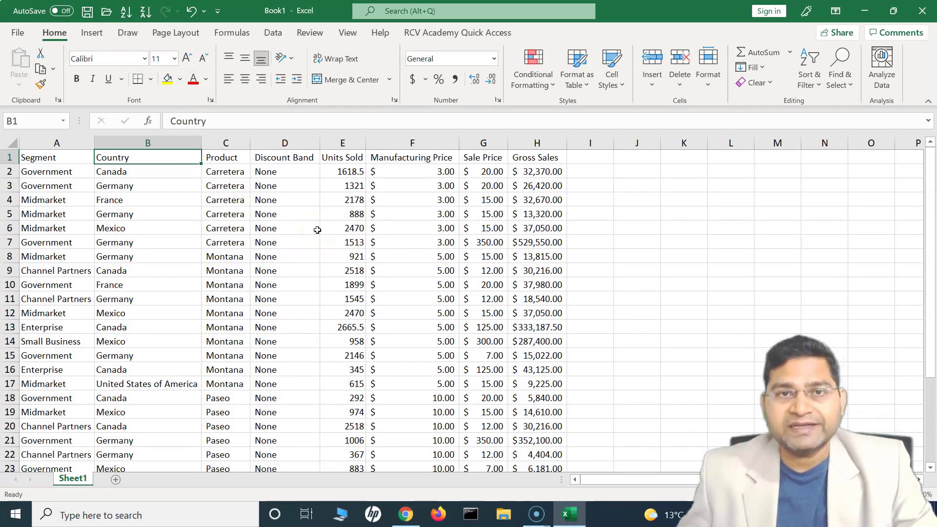
pyautogui.click(222, 158)
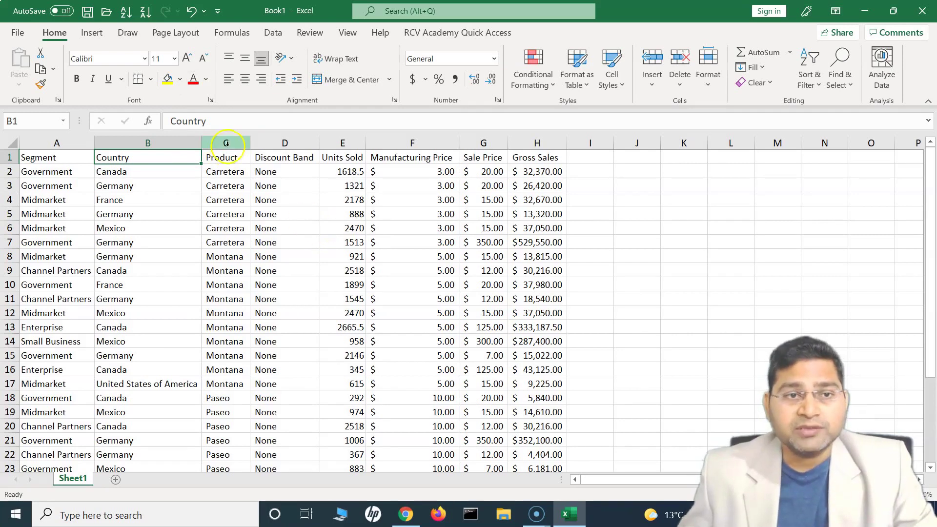
pyautogui.click(226, 143)
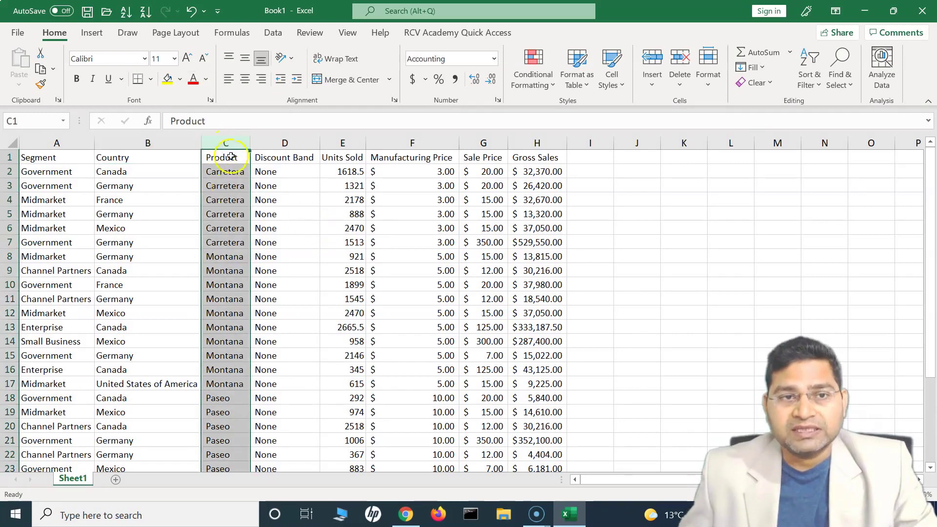
pyautogui.click(428, 144)
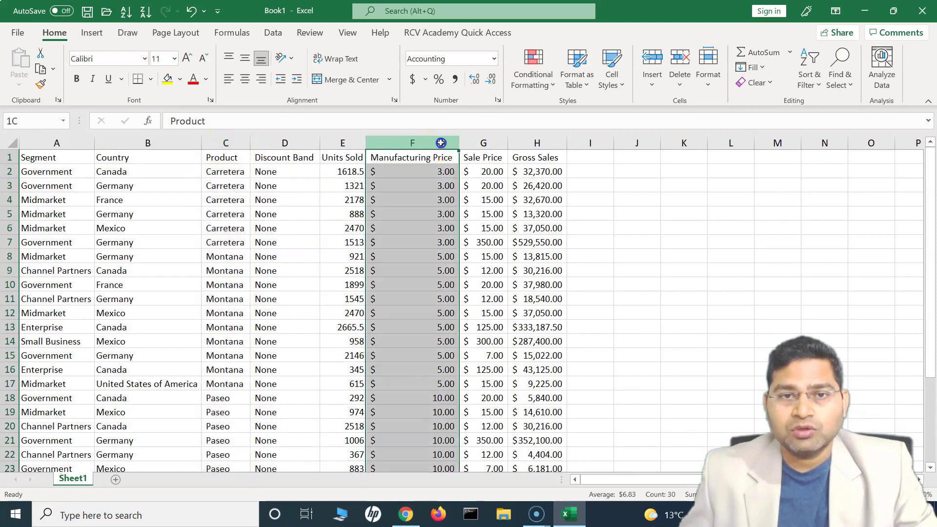
pyautogui.rightClick(430, 145)
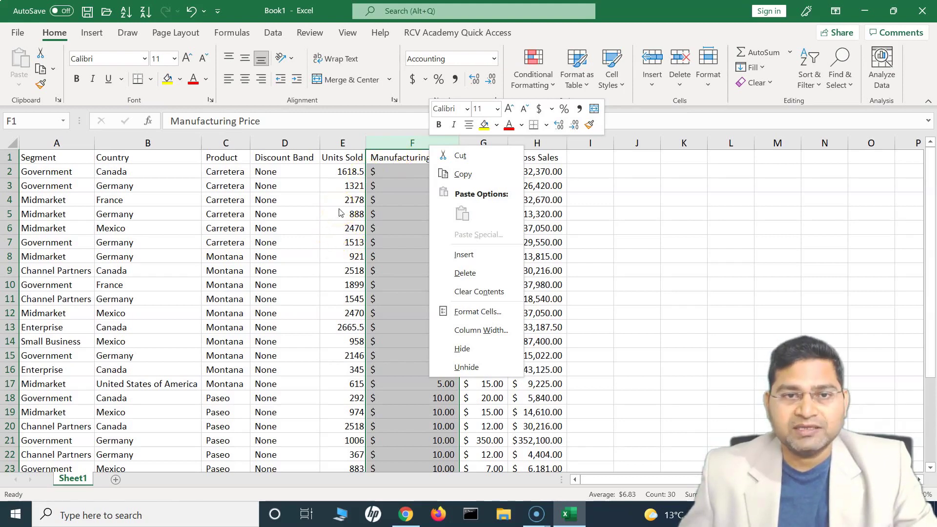
pyautogui.press('Escape')
pyautogui.click(423, 144)
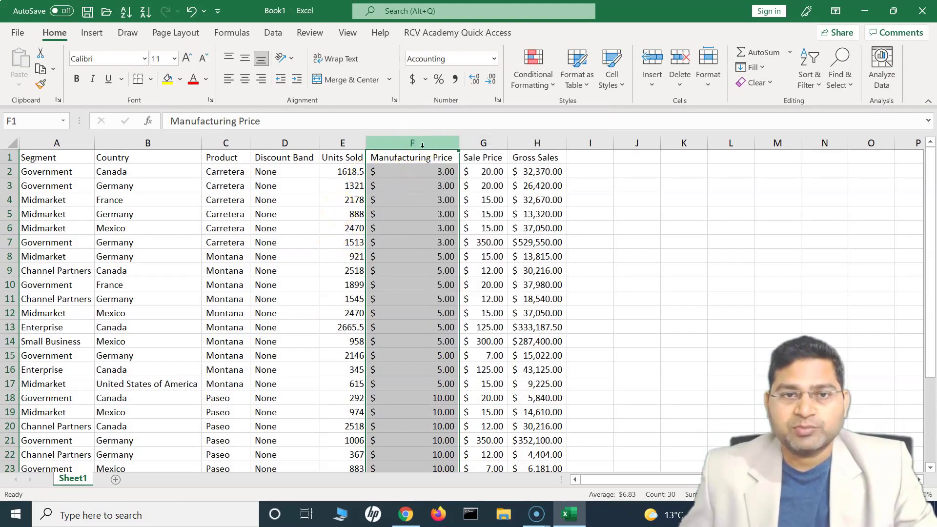
pyautogui.rightClick(425, 143)
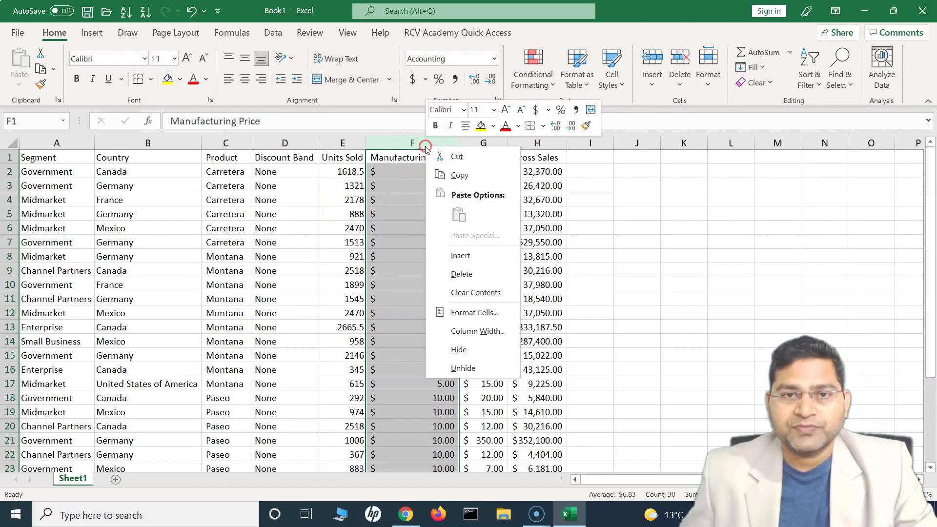
pyautogui.click(470, 350)
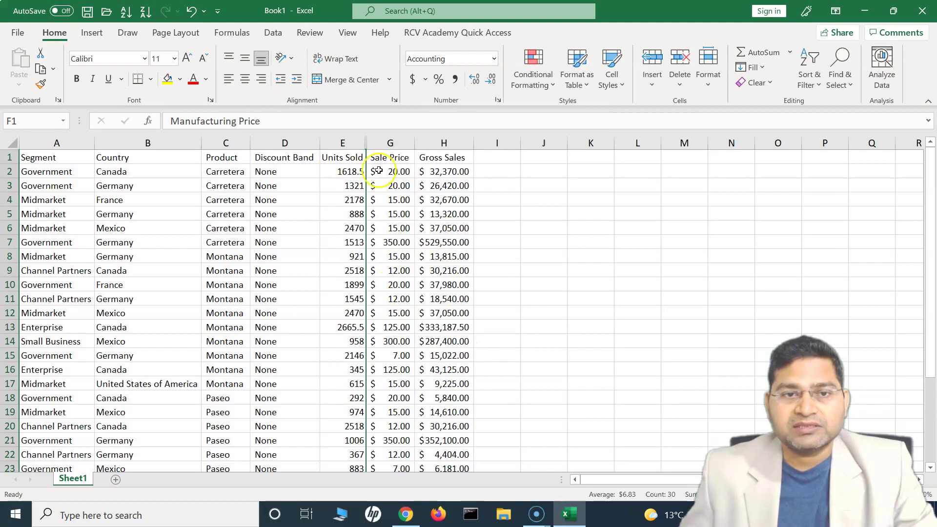
# Hide the Sale Price and Gross Sales columns (G and H), one after the other.
pyautogui.click(521, 238)
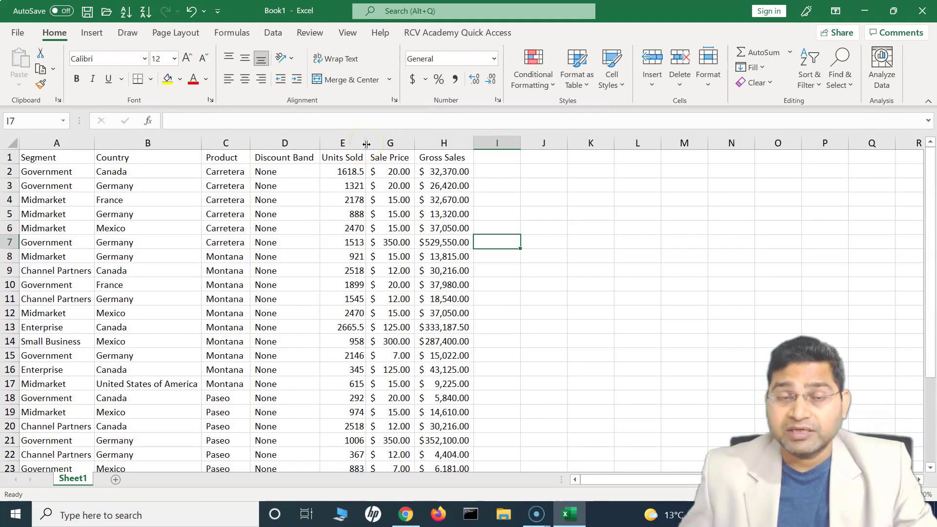
pyautogui.click(383, 143)
pyautogui.rightClick(383, 142)
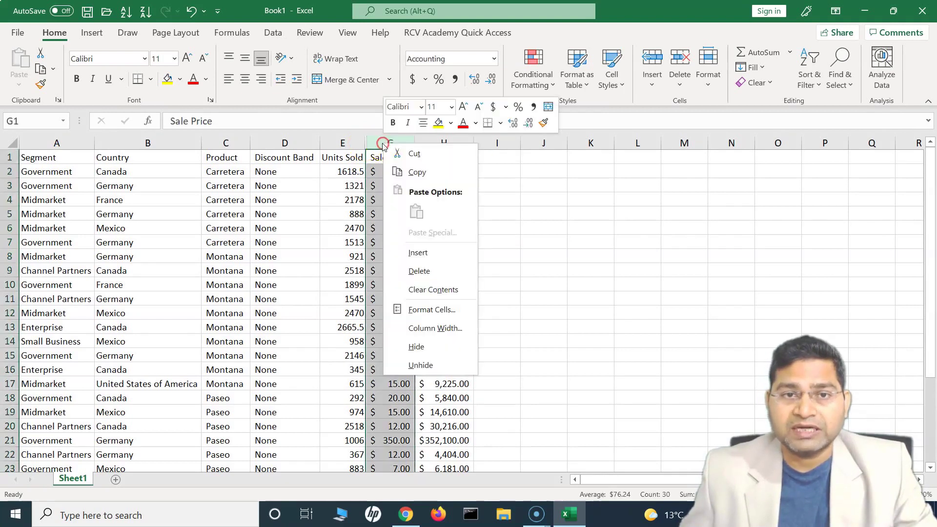
pyautogui.click(417, 346)
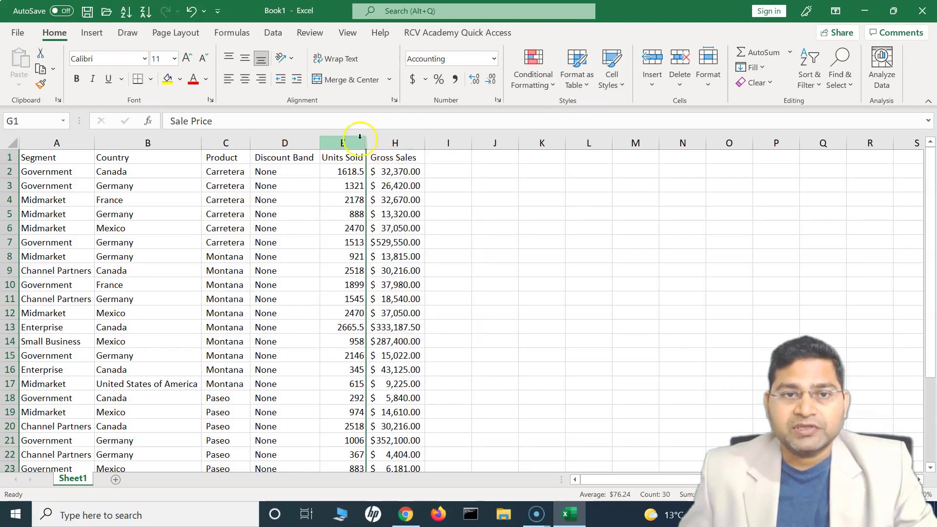
pyautogui.rightClick(396, 143)
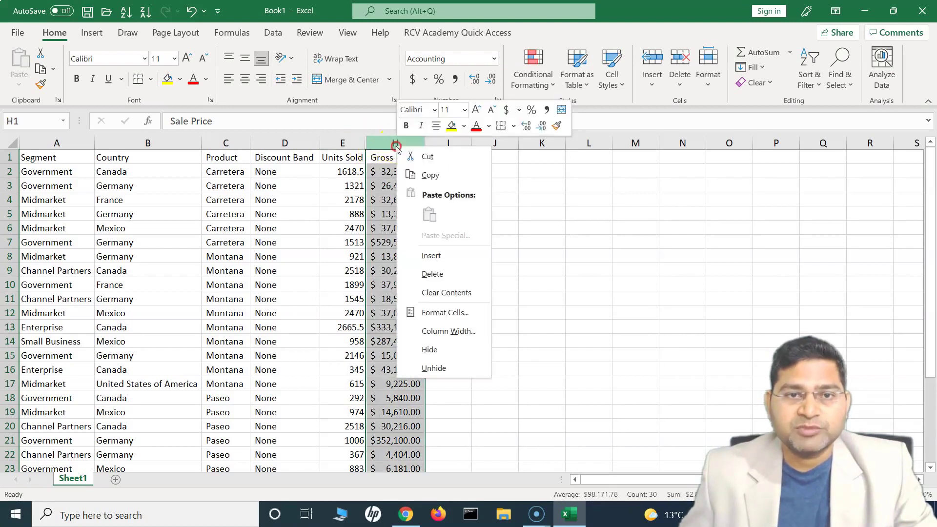
pyautogui.click(438, 351)
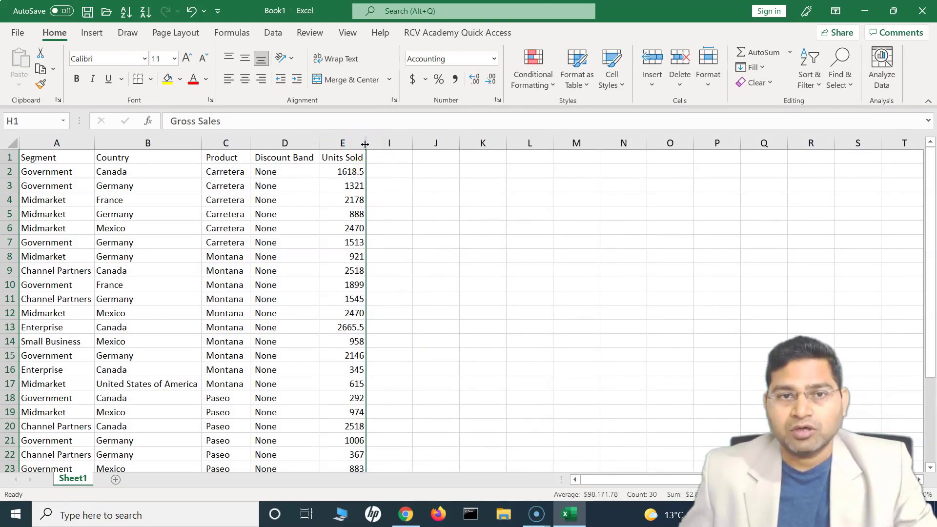
# Bring back the hidden Gross Sales, Sale Price and Manufacturing Price columns by manually widening each one at the boundary beside Units Sold.
pyautogui.click(367, 145)
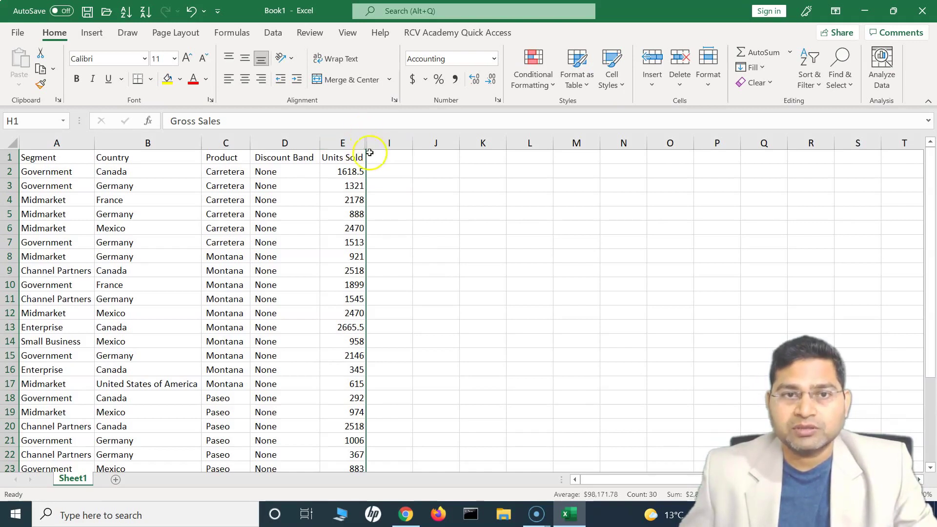
pyautogui.moveTo(367, 143); pyautogui.dragTo(430, 144)
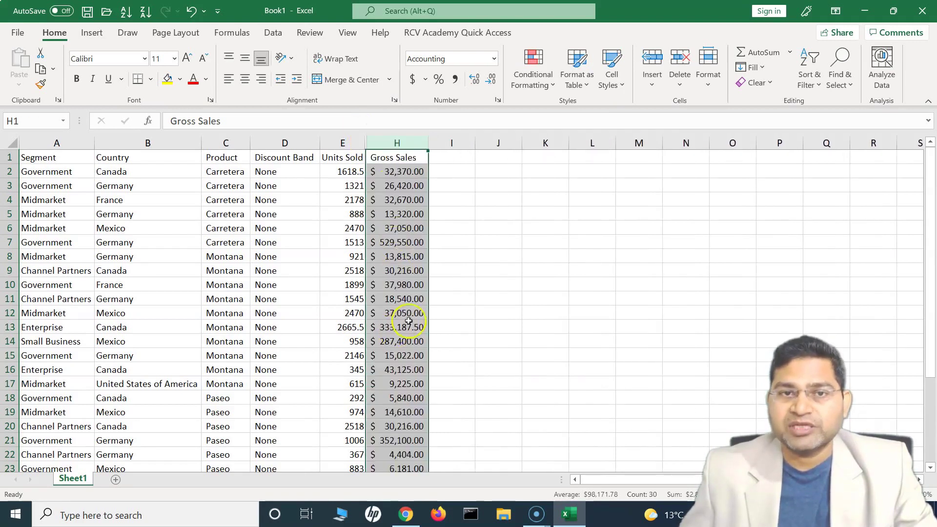
pyautogui.moveTo(366, 142); pyautogui.dragTo(409, 143)
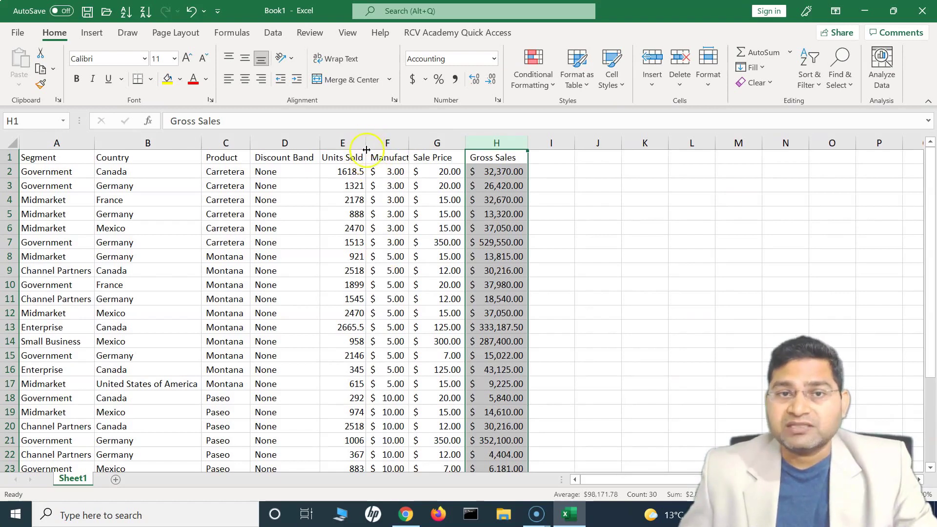
# Select the Manufacturing Price, Sale Price and Gross Sales columns (F to H) together and hide them in one operation.
pyautogui.click(388, 143)
pyautogui.click(437, 143)
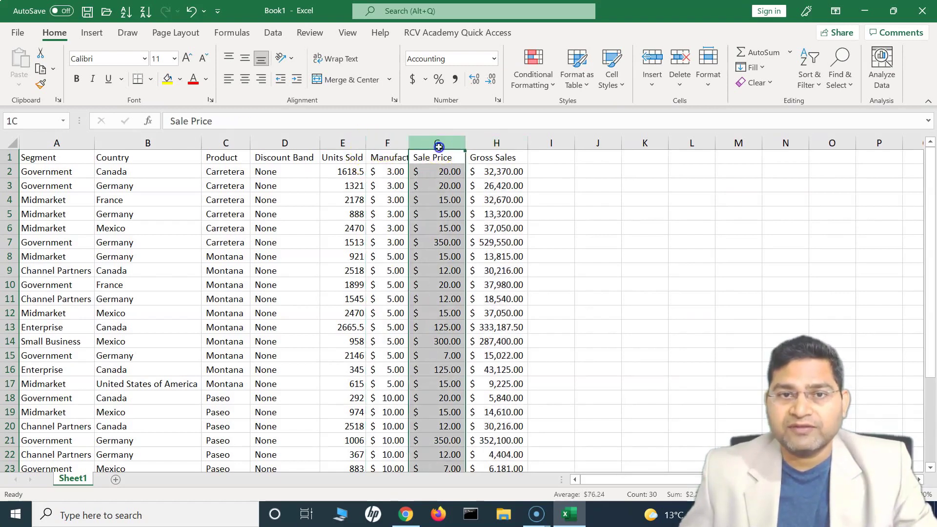
pyautogui.click(497, 143)
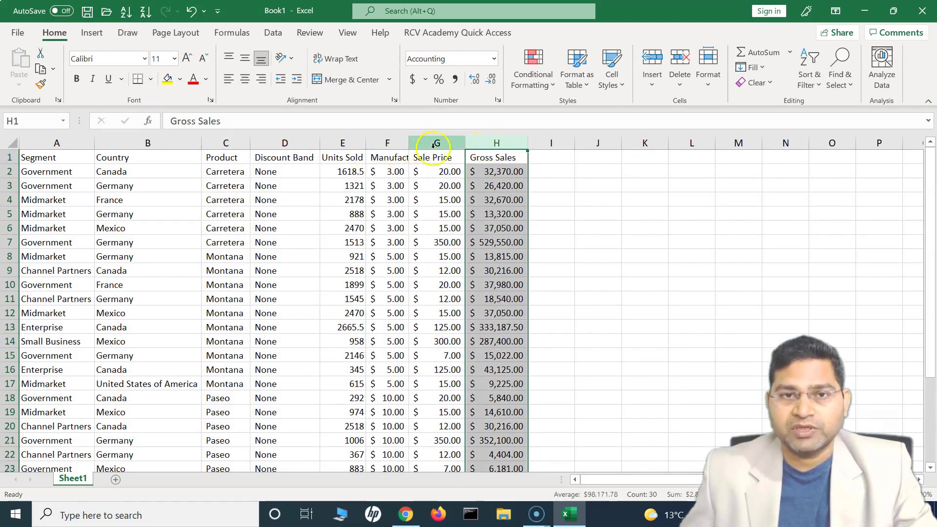
pyautogui.moveTo(439, 143); pyautogui.dragTo(486, 143)
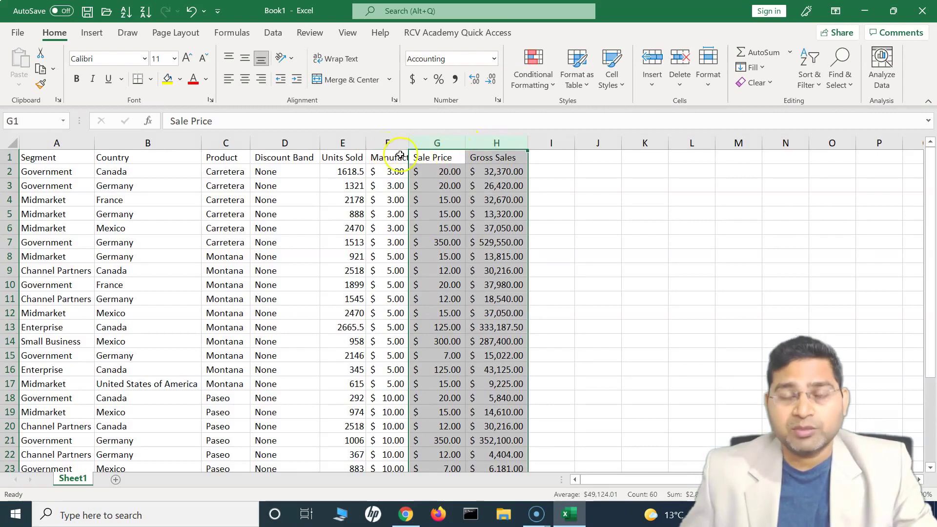
pyautogui.moveTo(387, 143); pyautogui.dragTo(494, 149)
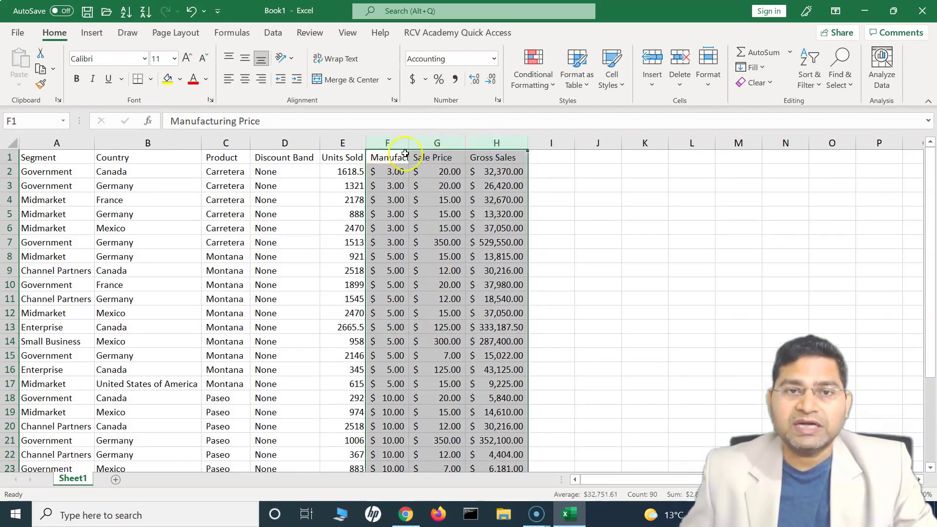
pyautogui.rightClick(392, 142)
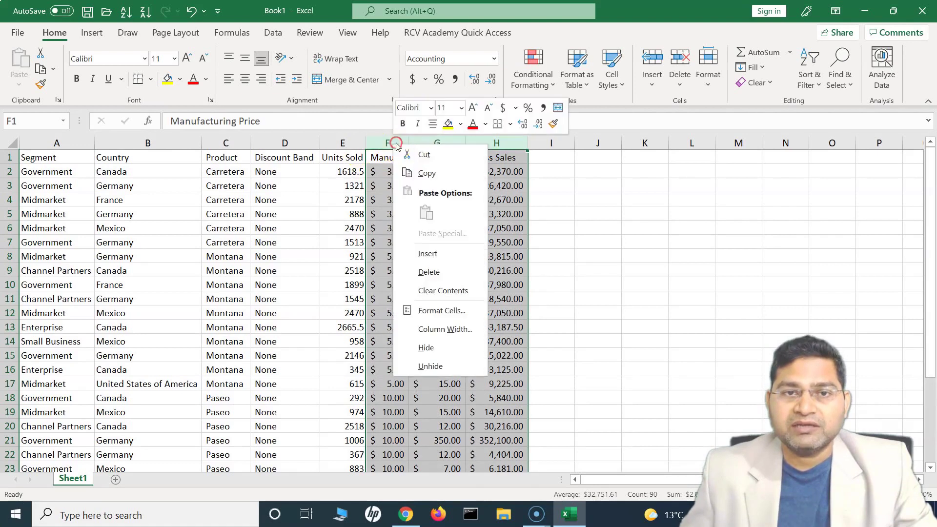
pyautogui.click(447, 351)
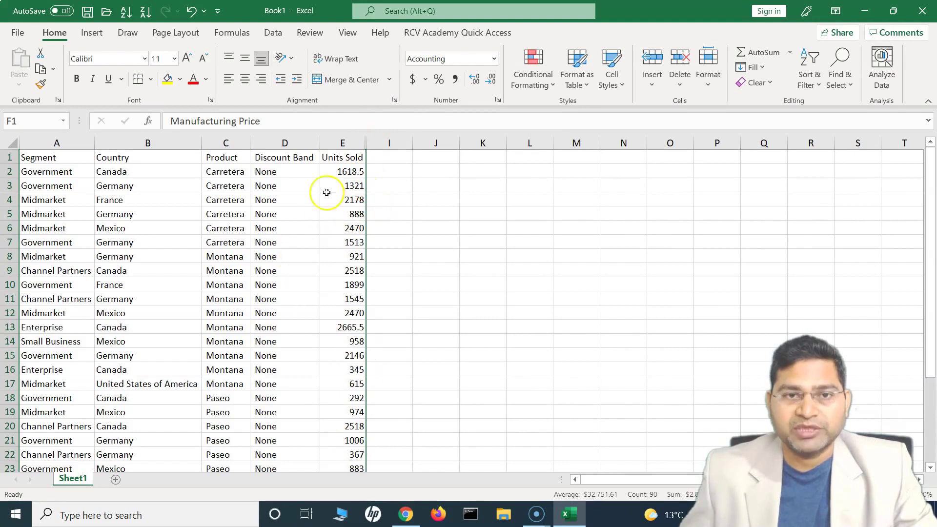
# Unhide columns F to H beside the Units Sold column and deselect them.
pyautogui.rightClick(367, 143)
pyautogui.click(413, 364)
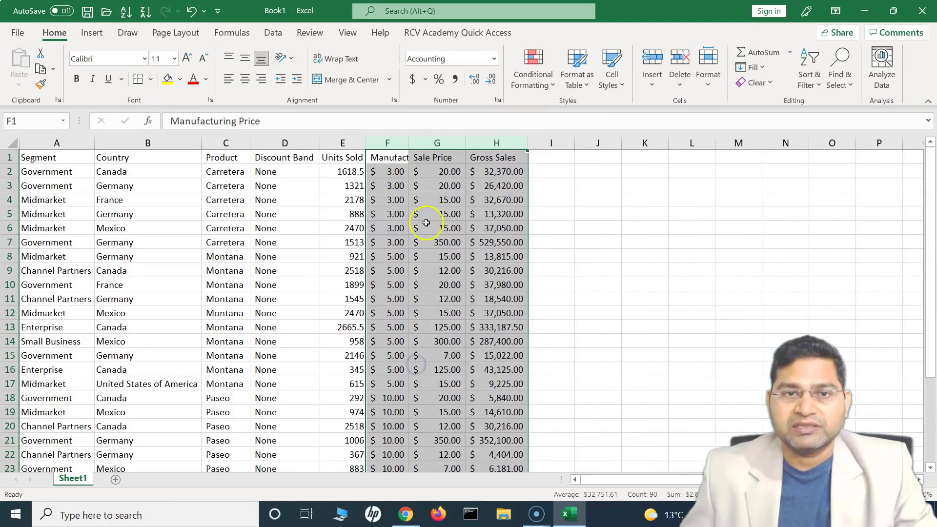
pyautogui.click(546, 178)
# Hide the Manufacturing Price, Sale Price and Gross Sales columns individually, one by one.
pyautogui.click(388, 143)
pyautogui.rightClick(391, 142)
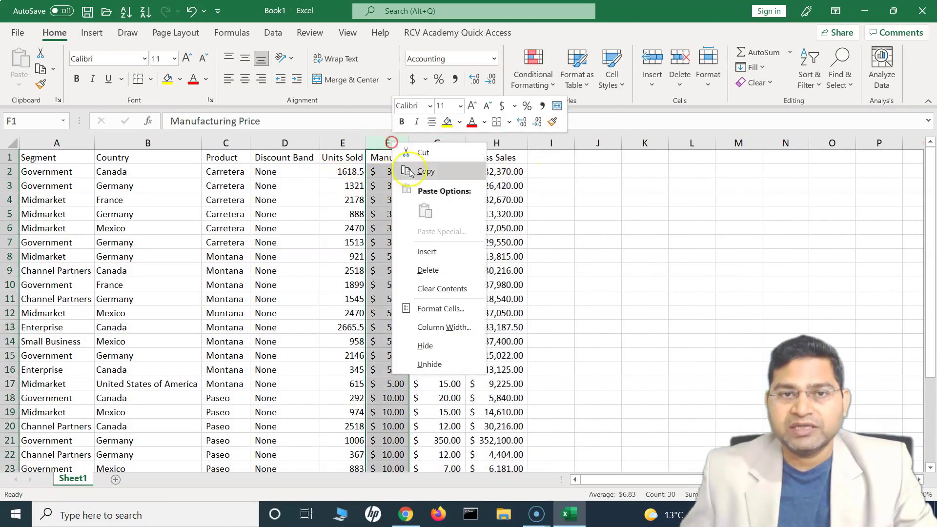
pyautogui.click(425, 346)
pyautogui.click(394, 143)
pyautogui.rightClick(395, 143)
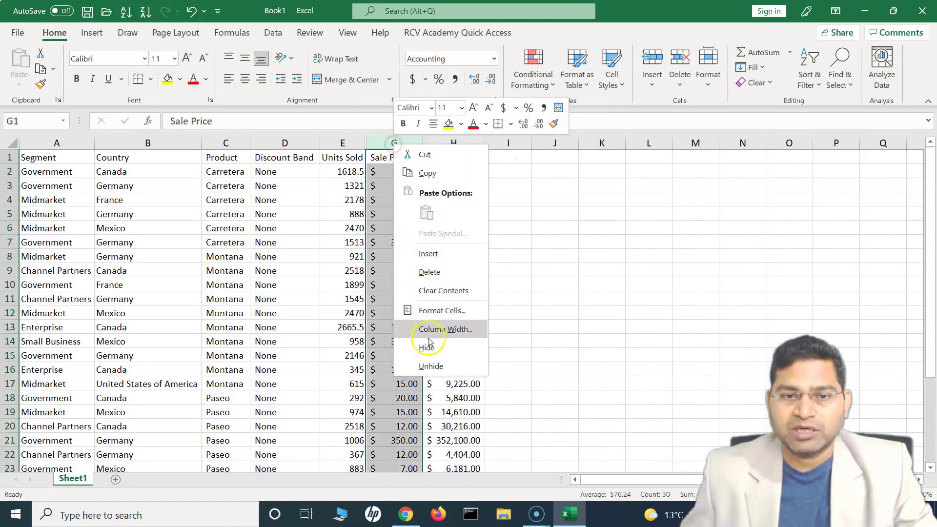
pyautogui.click(426, 345)
pyautogui.rightClick(413, 142)
pyautogui.click(442, 345)
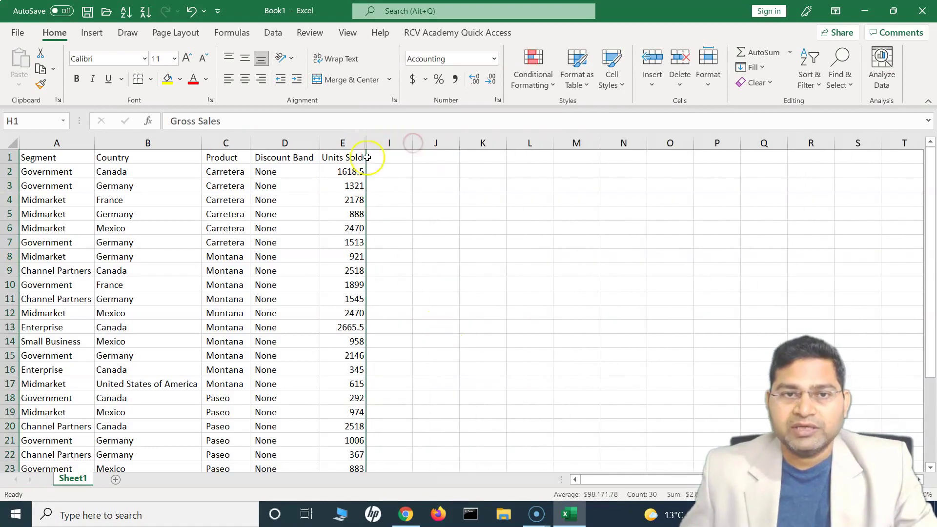
# Hide the Discount Band column (D) and the Segment column (A).
pyautogui.click(296, 142)
pyautogui.rightClick(285, 143)
pyautogui.click(311, 356)
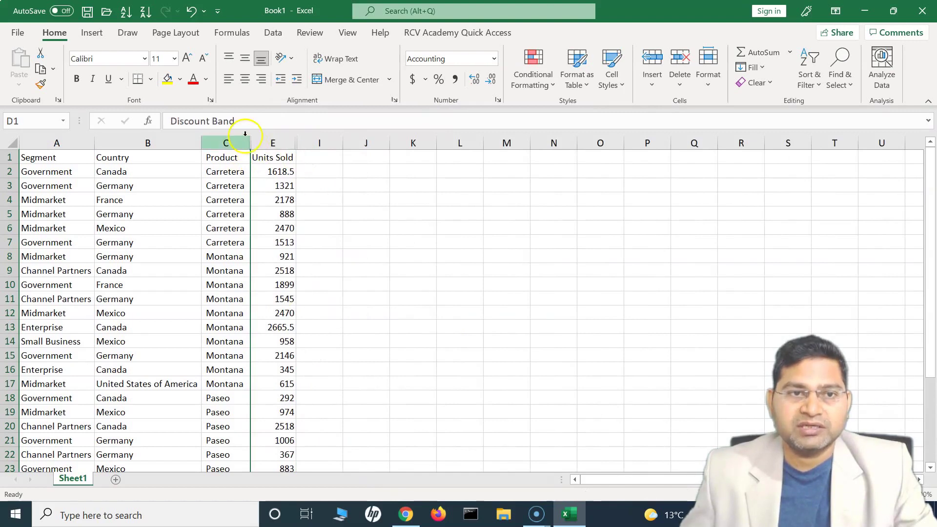
pyautogui.rightClick(296, 144)
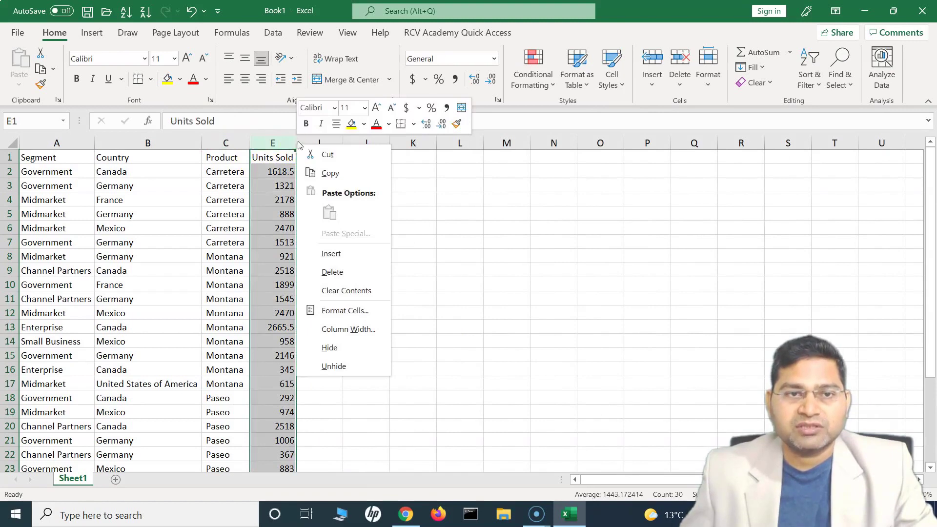
pyautogui.click(297, 143)
pyautogui.rightClick(298, 144)
pyautogui.click(330, 347)
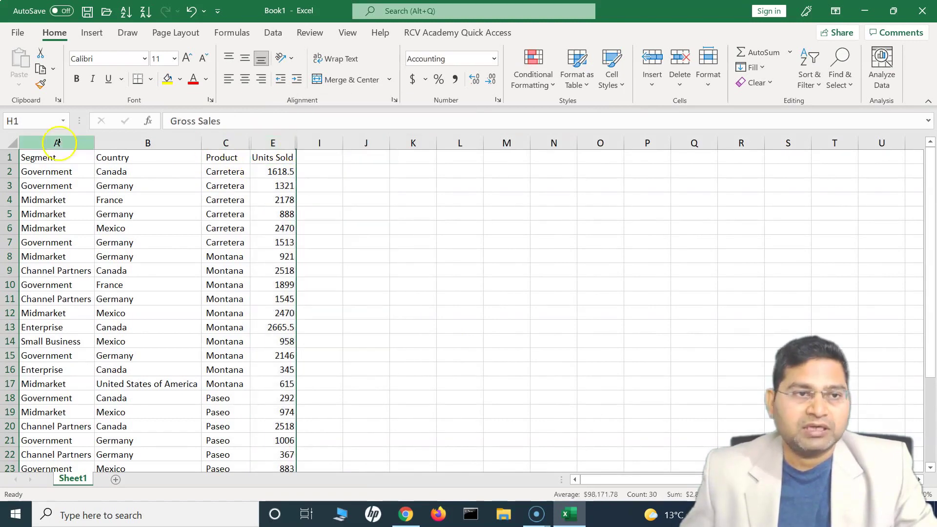
pyautogui.rightClick(57, 142)
pyautogui.click(113, 347)
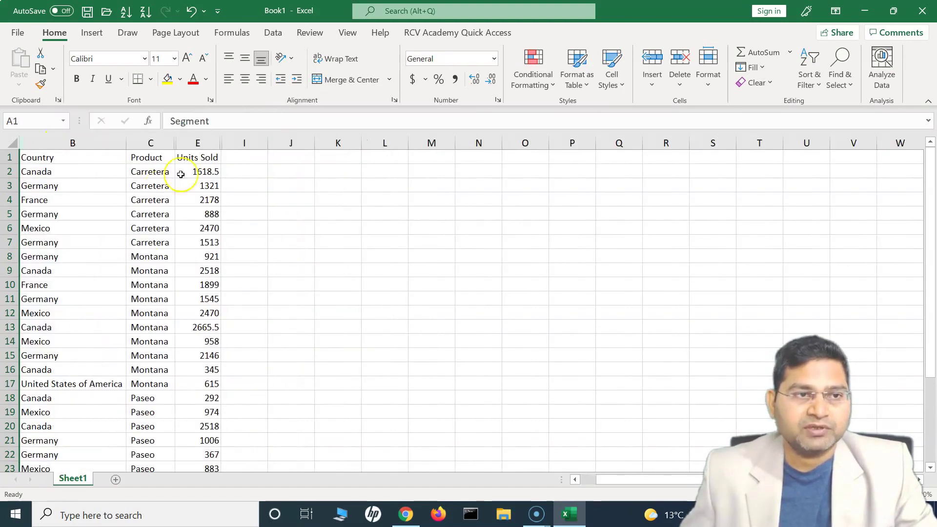
# Unhide the Gross Sales column beside Units Sold.
pyautogui.rightClick(223, 144)
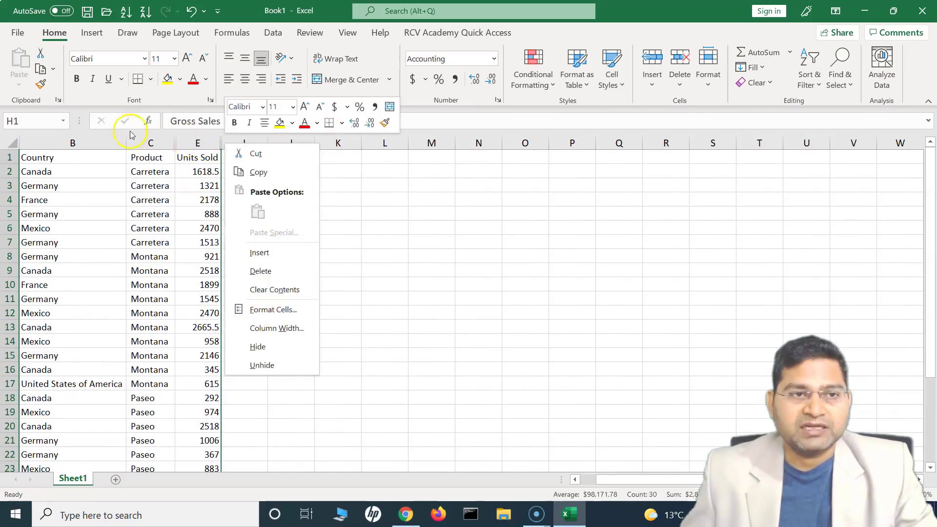
pyautogui.click(263, 366)
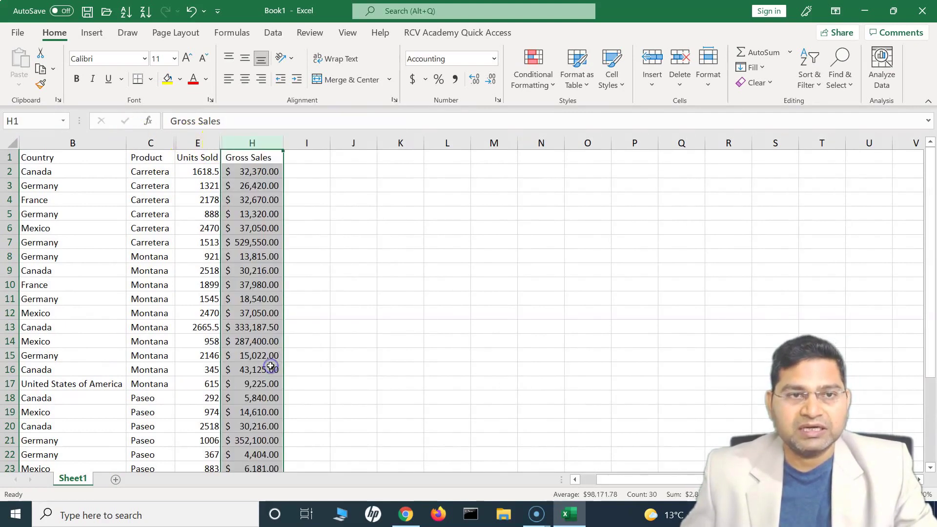
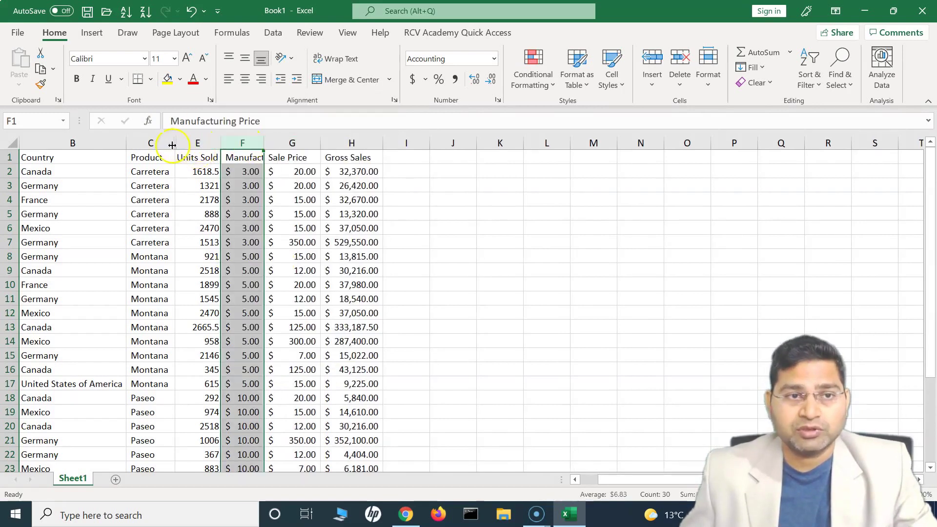
# Select columns F to H, from Manufacturing Price to Gross Sales, and hide them together.
pyautogui.moveTo(243, 143); pyautogui.dragTo(352, 147)
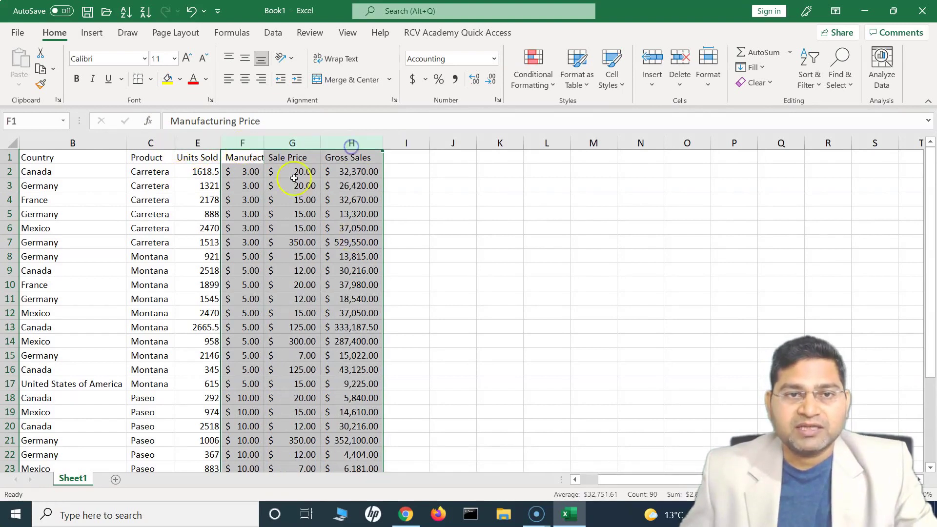
pyautogui.rightClick(281, 143)
pyautogui.click(318, 346)
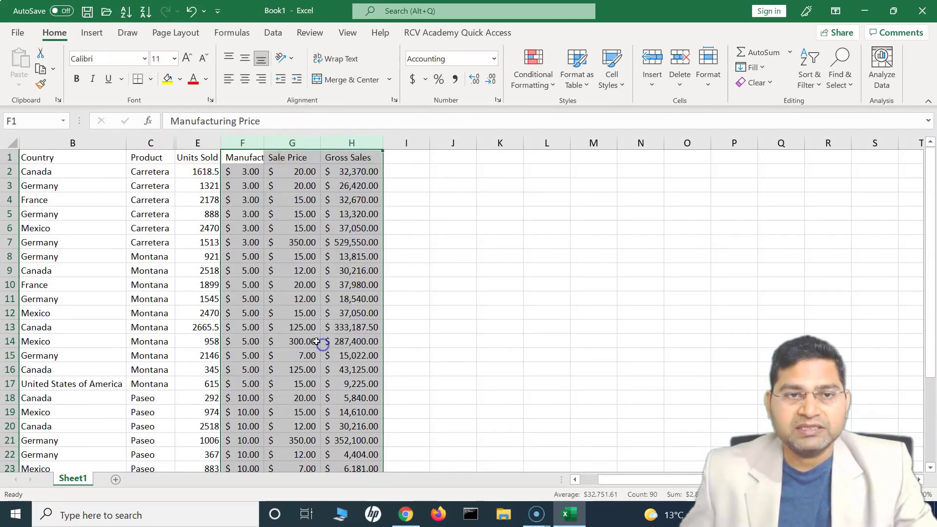
# Try to unhide the columns hidden after Units Sold with only the Units Sold column selected.
pyautogui.rightClick(220, 142)
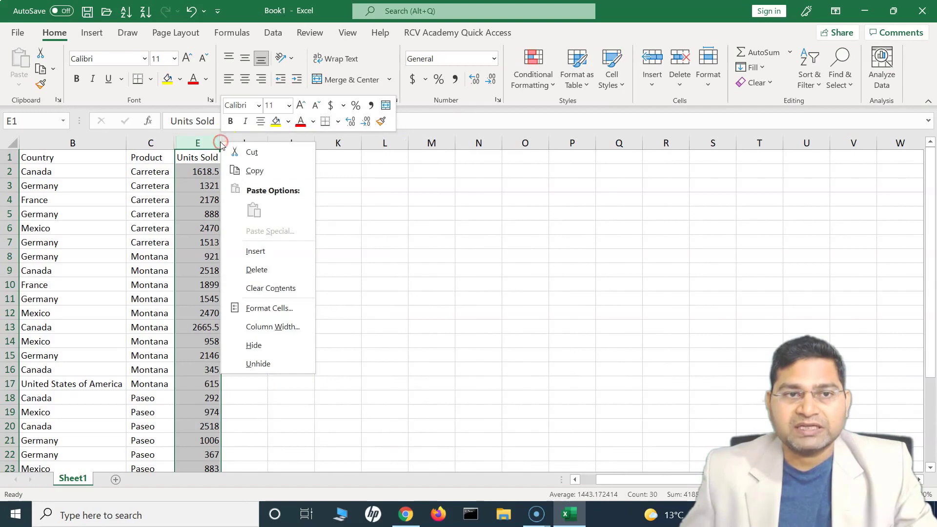
pyautogui.click(266, 362)
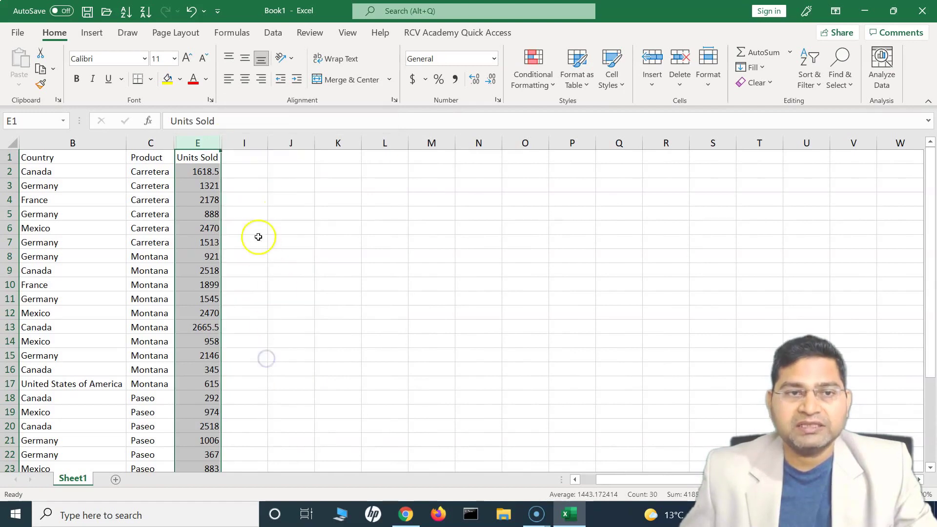
pyautogui.rightClick(221, 143)
pyautogui.click(273, 371)
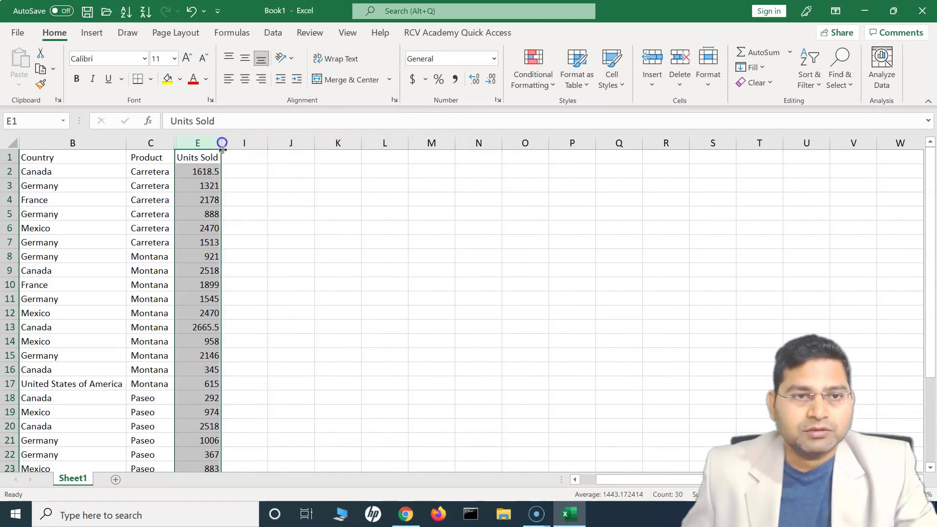
pyautogui.rightClick(221, 142)
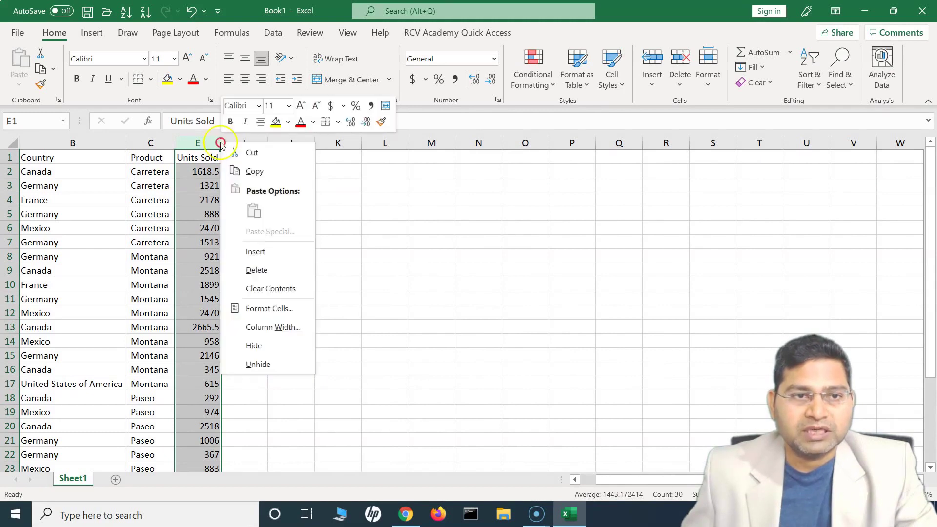
pyautogui.click(272, 365)
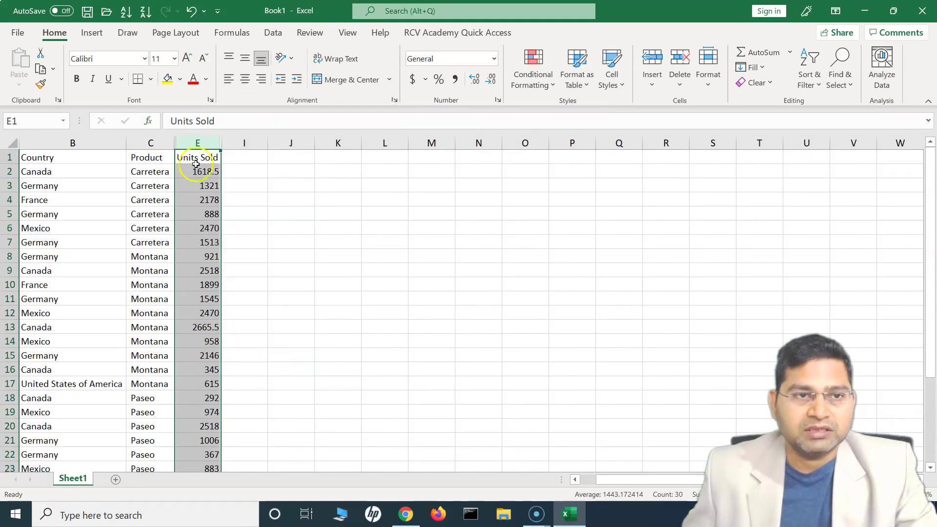
# Unhide the Gross Sales, Sale Price and Manufacturing Price columns one at a time beside Units Sold.
pyautogui.rightClick(224, 143)
pyautogui.click(270, 364)
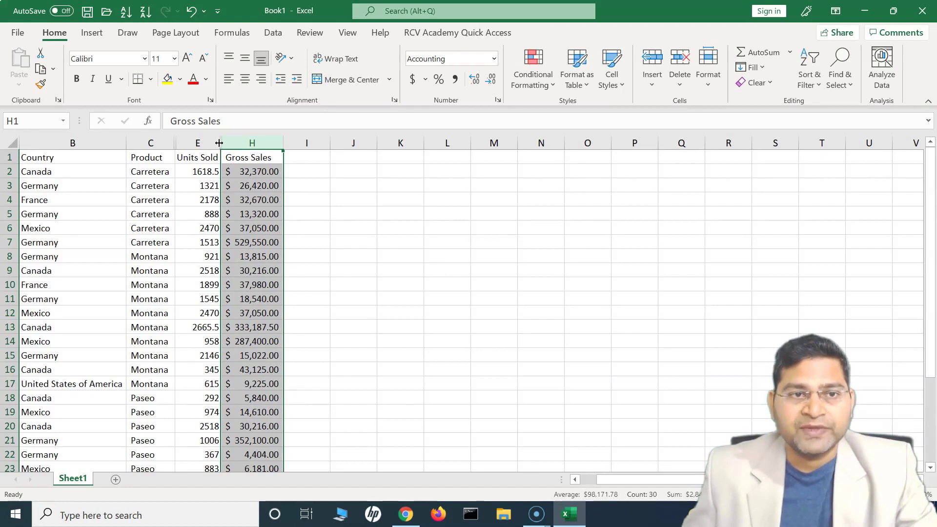
pyautogui.rightClick(218, 143)
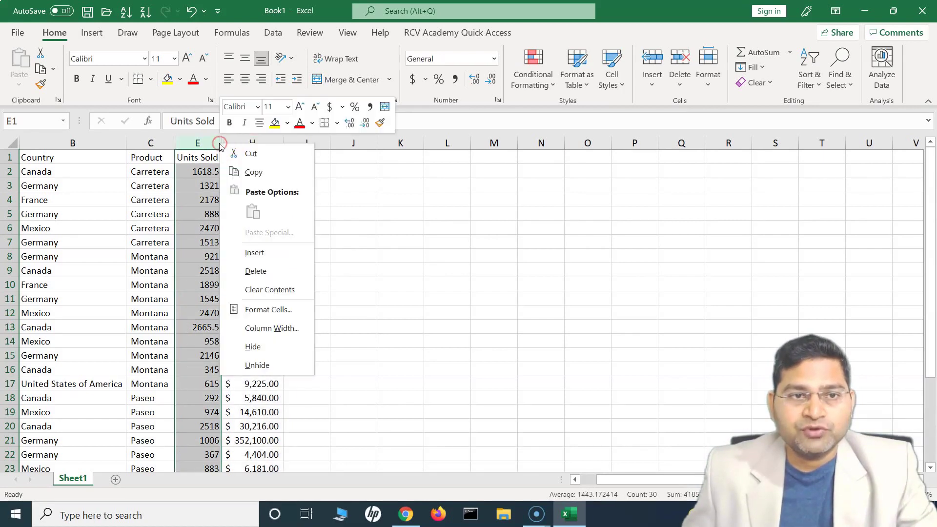
pyautogui.click(257, 365)
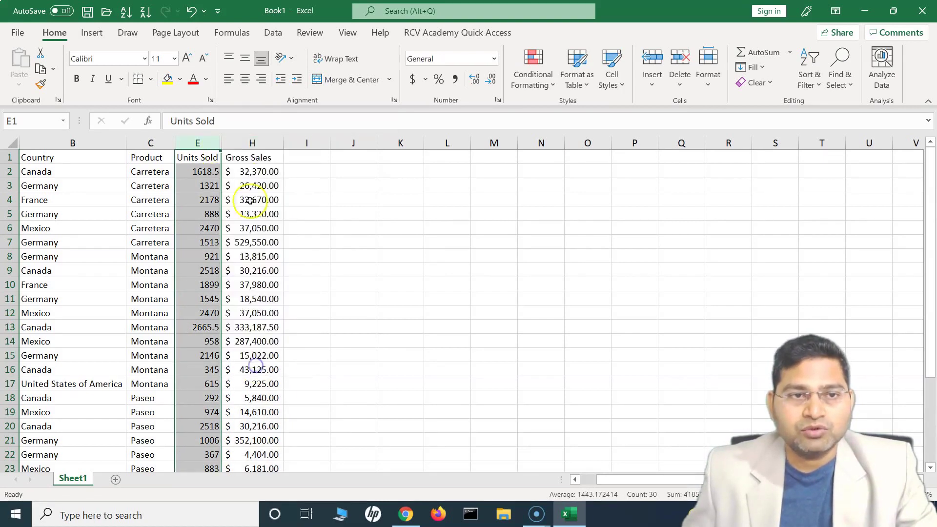
pyautogui.rightClick(223, 142)
pyautogui.click(269, 363)
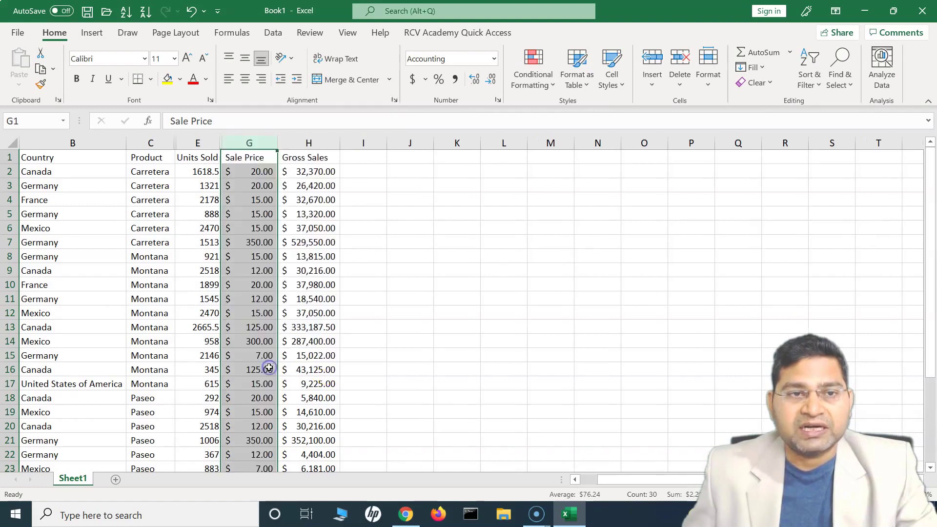
pyautogui.rightClick(224, 144)
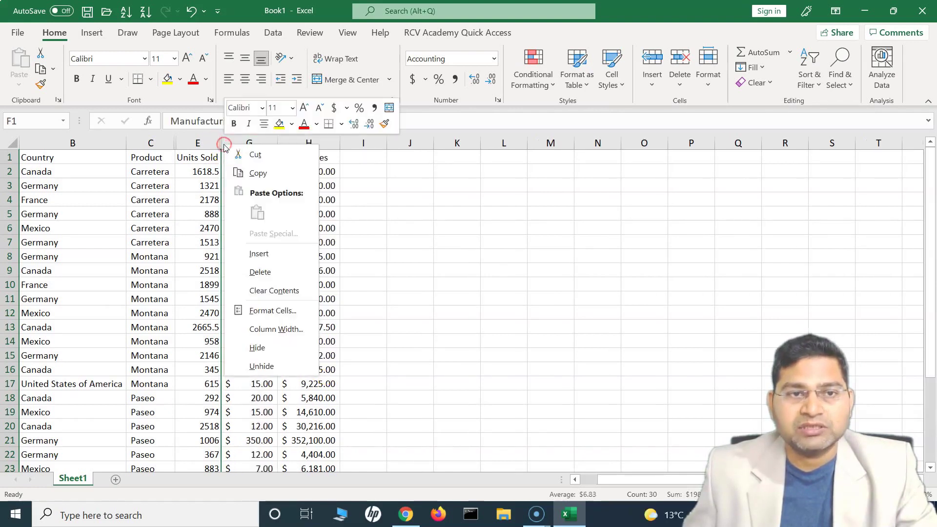
pyautogui.click(261, 366)
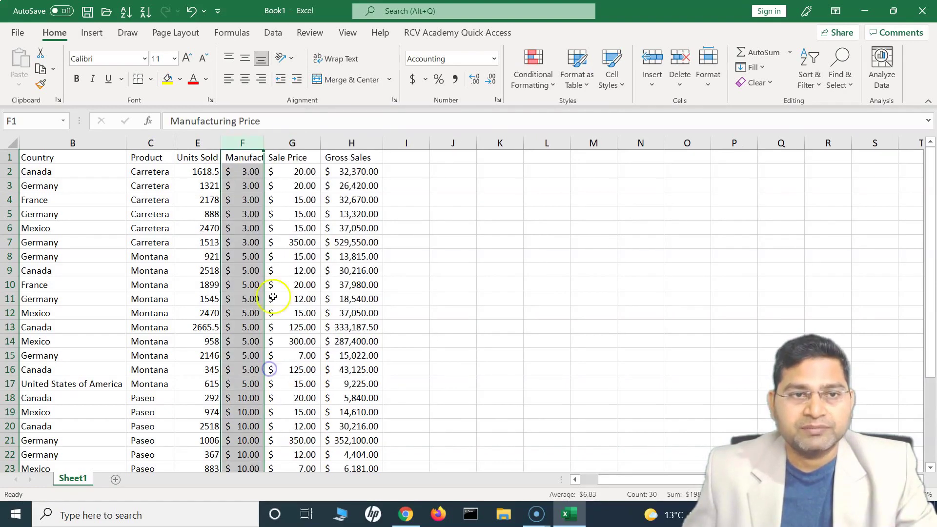
# Unhide the Discount Band column between Product and Units Sold and slightly widen the Product column.
pyautogui.rightClick(174, 143)
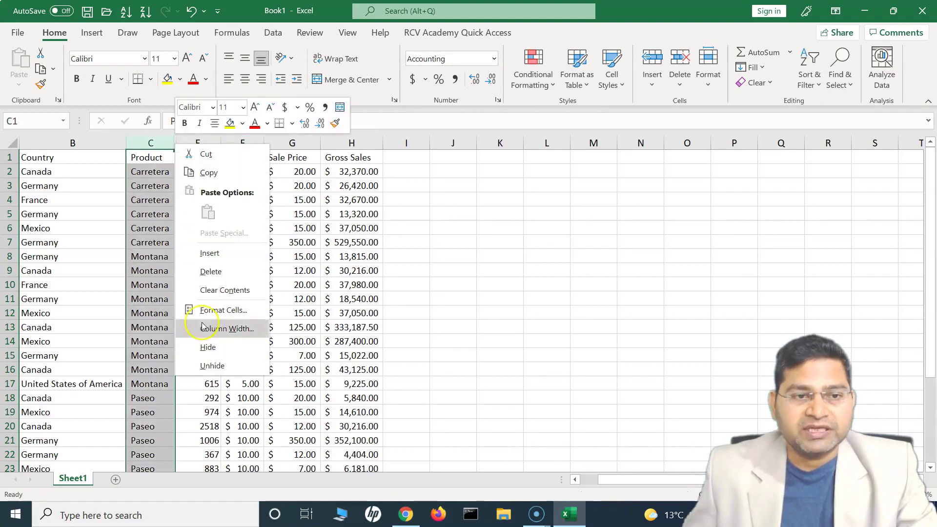
pyautogui.click(213, 372)
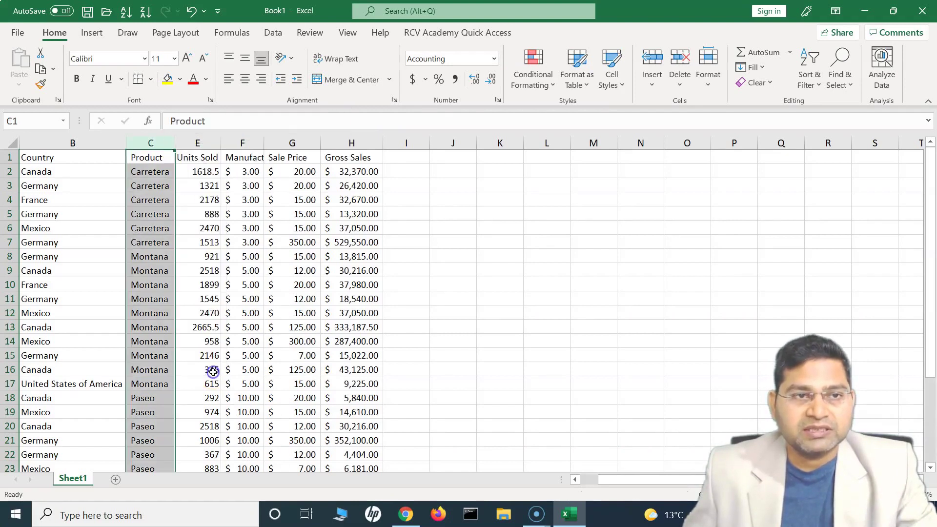
pyautogui.doubleClick(176, 141)
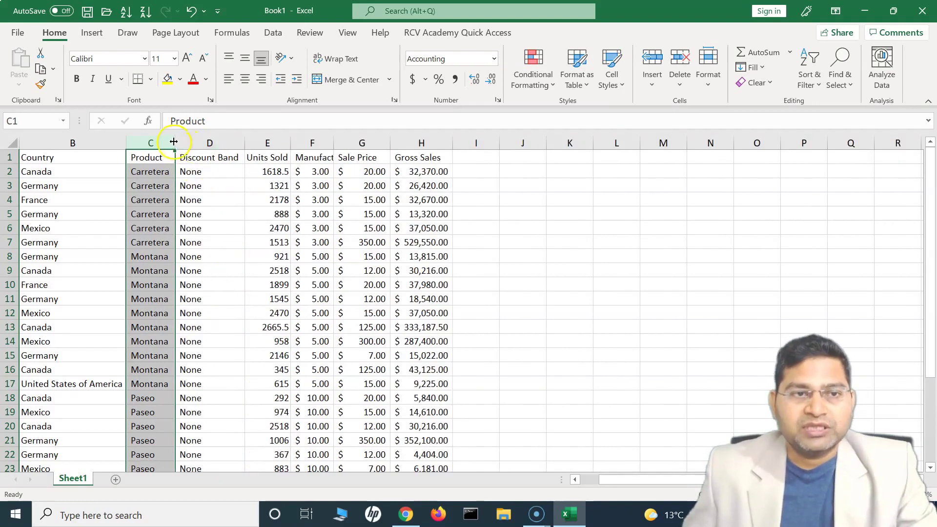
pyautogui.moveTo(174, 142)
pyautogui.mouseDown()
pyautogui.moveTo(201, 143)
pyautogui.moveTo(163, 143)
pyautogui.moveTo(181, 143)
pyautogui.mouseUp()
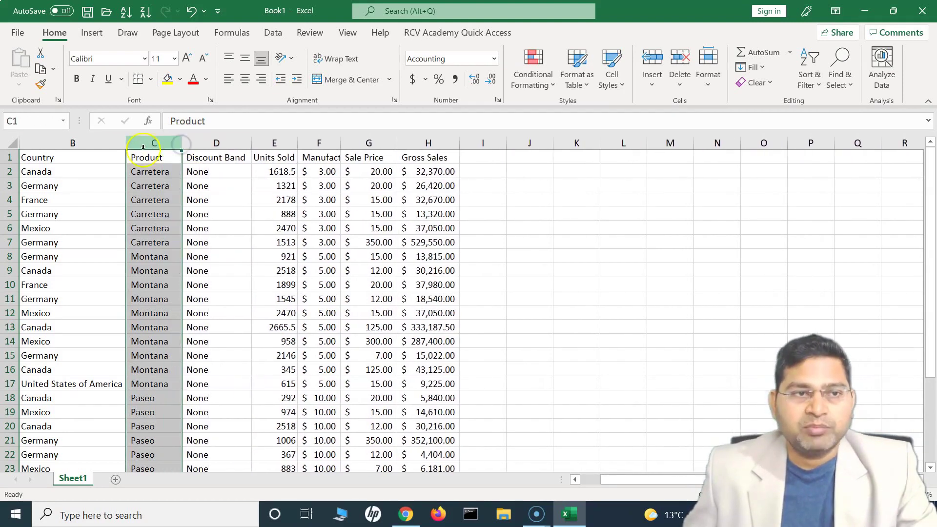
# Unhide the Segment column (A) before Country.
pyautogui.rightClick(20, 143)
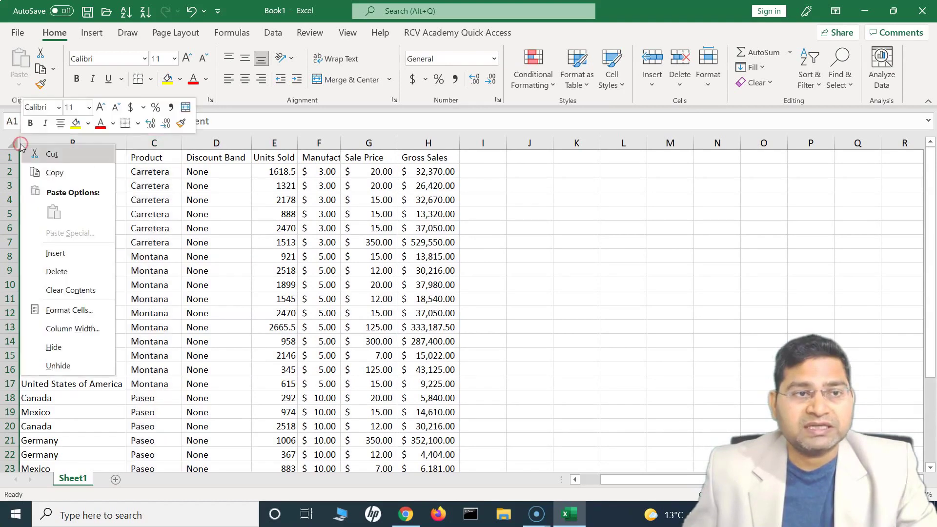
pyautogui.click(67, 374)
# Select the Country and Product columns (B and C) and hide them together.
pyautogui.moveTo(147, 143); pyautogui.dragTo(220, 143)
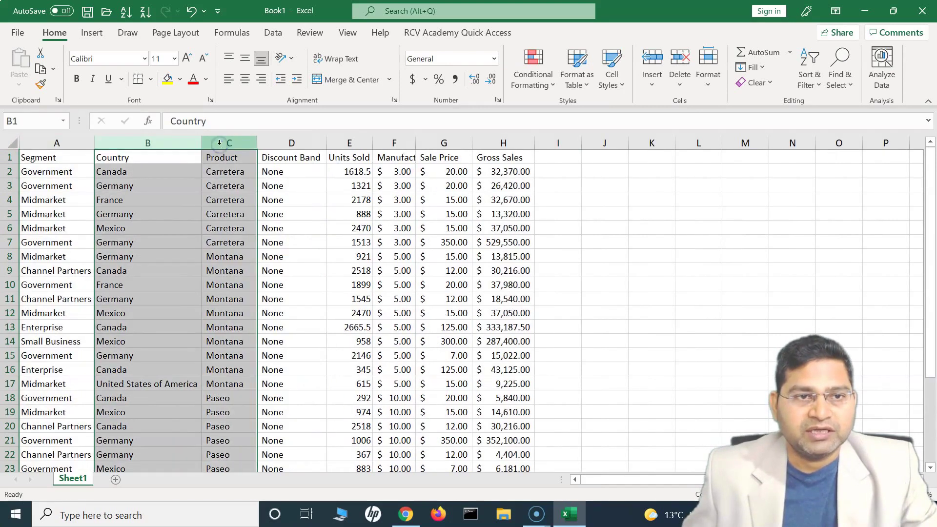
pyautogui.rightClick(219, 144)
pyautogui.click(252, 348)
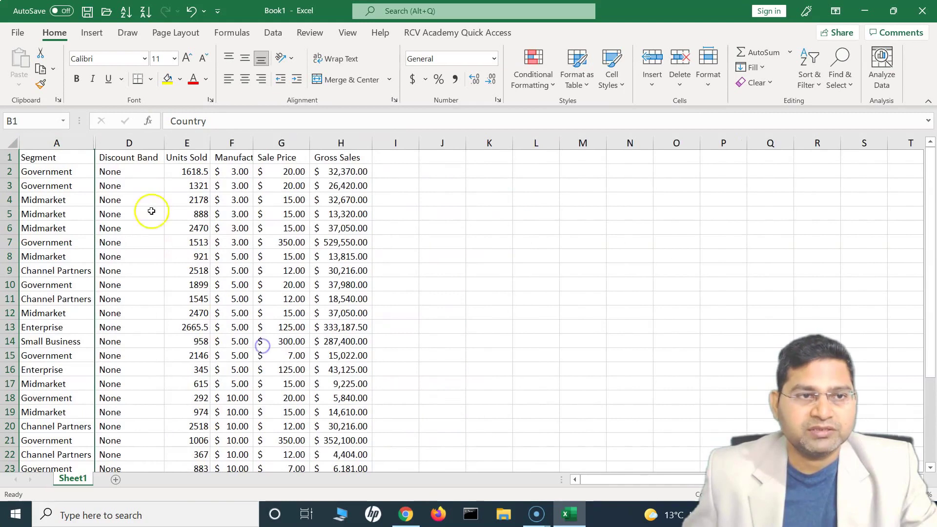
# Unhide the Country and Product columns together and widen the Product column very slightly.
pyautogui.doubleClick(96, 142)
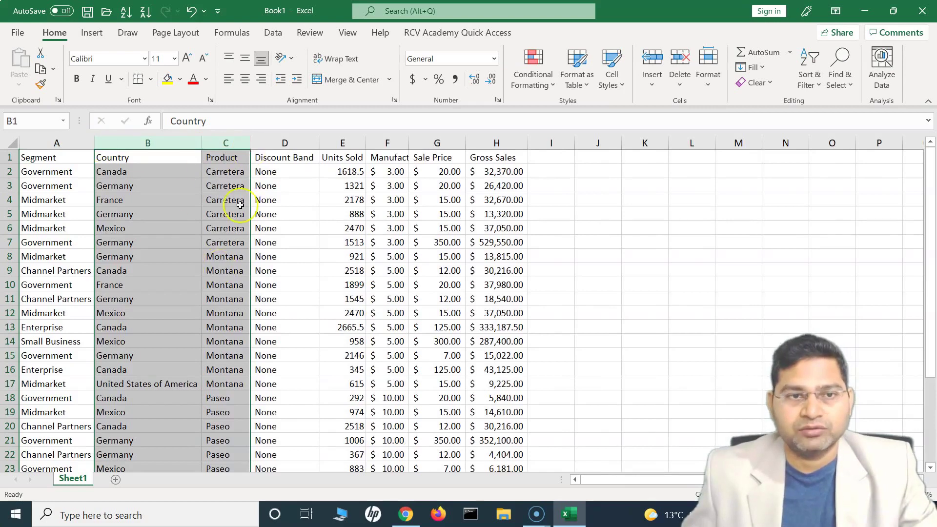
pyautogui.click(216, 262)
pyautogui.click(140, 142)
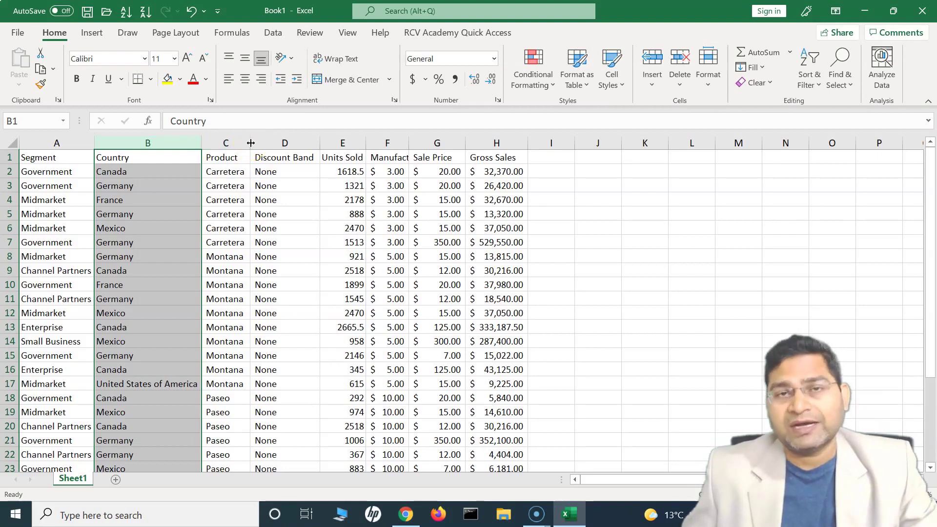
pyautogui.moveTo(251, 143)
pyautogui.mouseDown()
pyautogui.moveTo(267, 144)
pyautogui.moveTo(251, 144)
pyautogui.mouseUp()
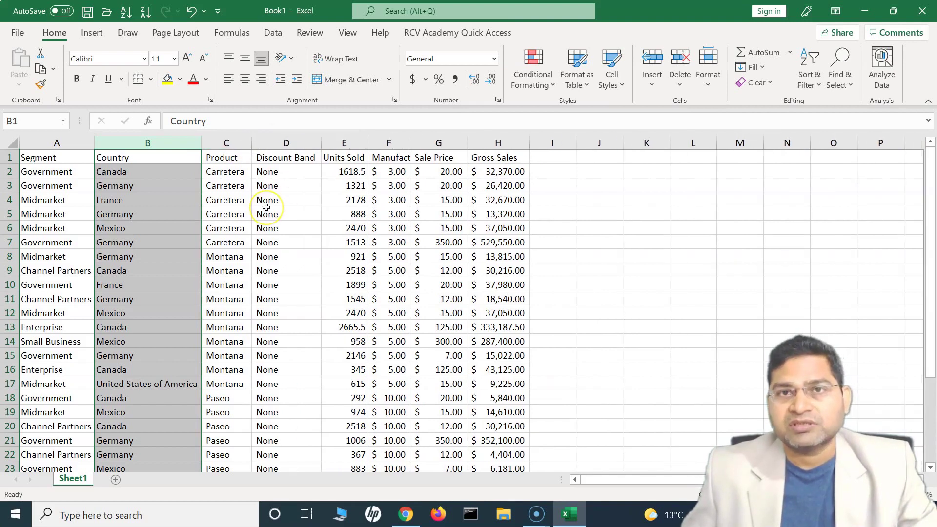